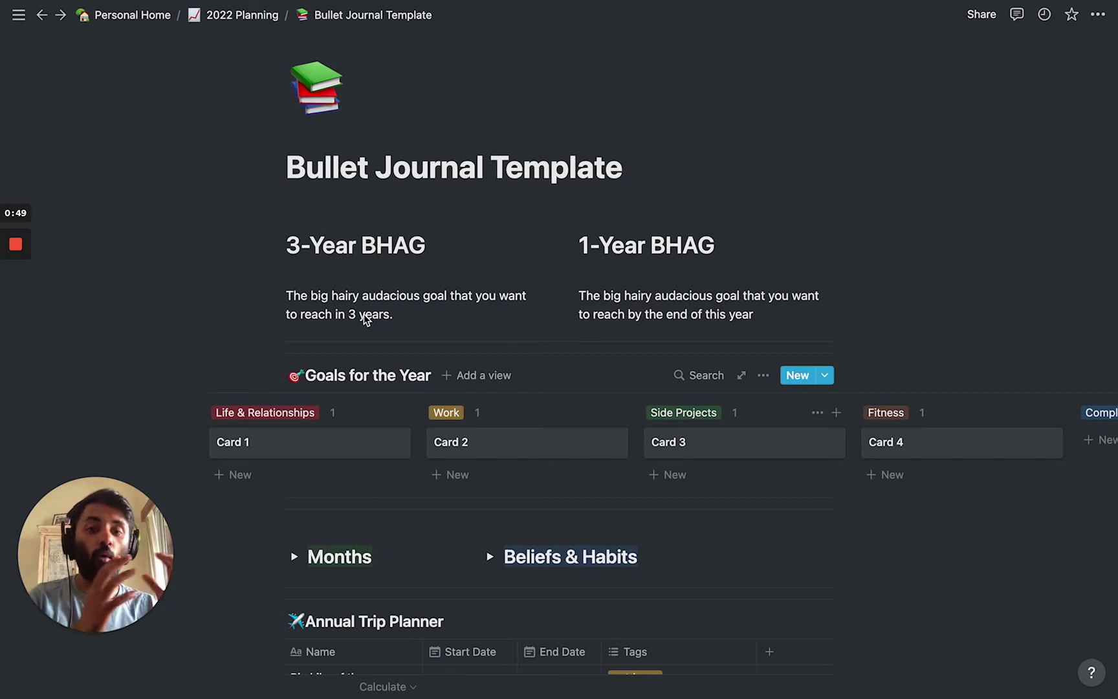
- Open Card 2 from the Work group of Goals for the Year and apply the "How will you achieve this goal?" template
scroll(366, 318, "down", 3)
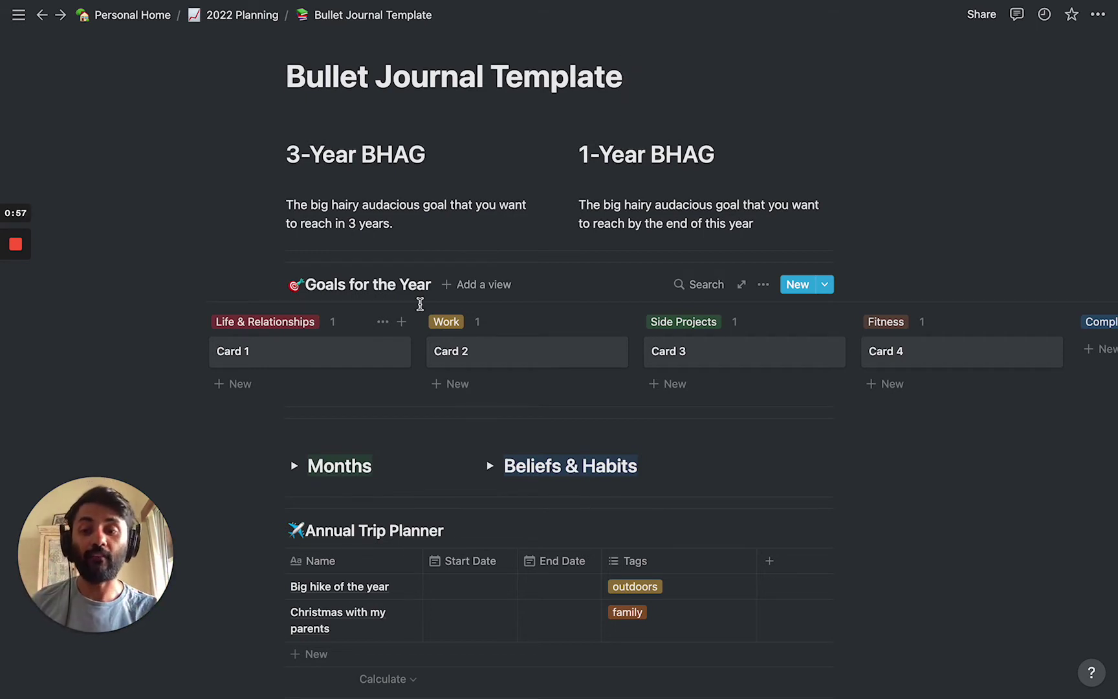
scroll(487, 373, "down", 2)
scroll(637, 314, "right", 3)
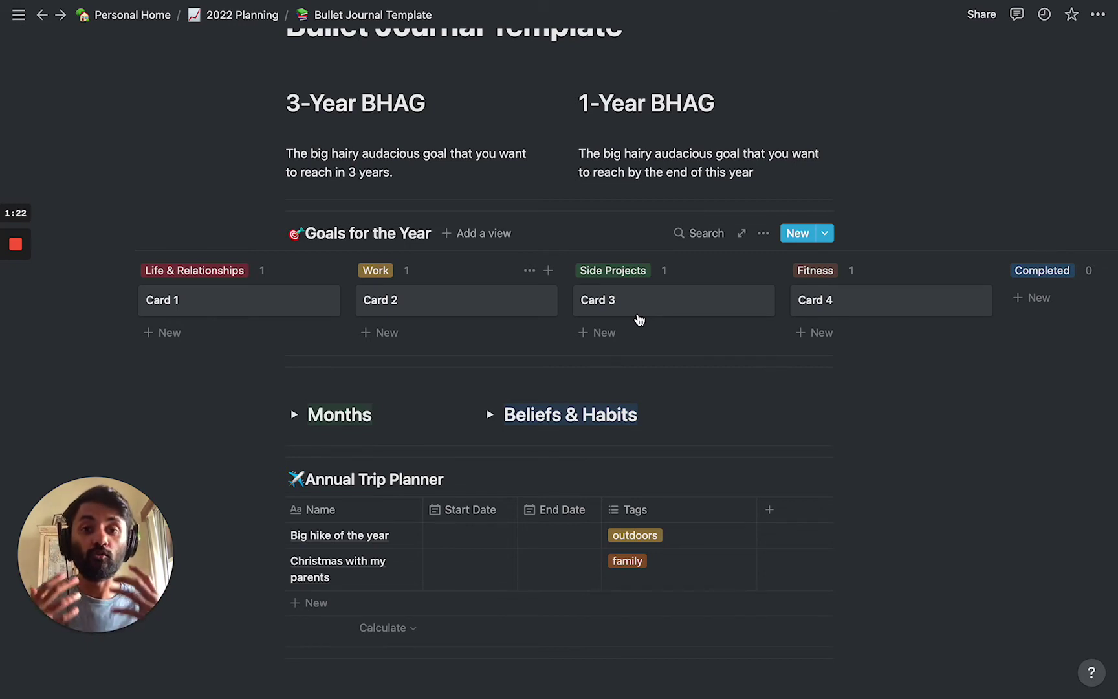
left_click(436, 313)
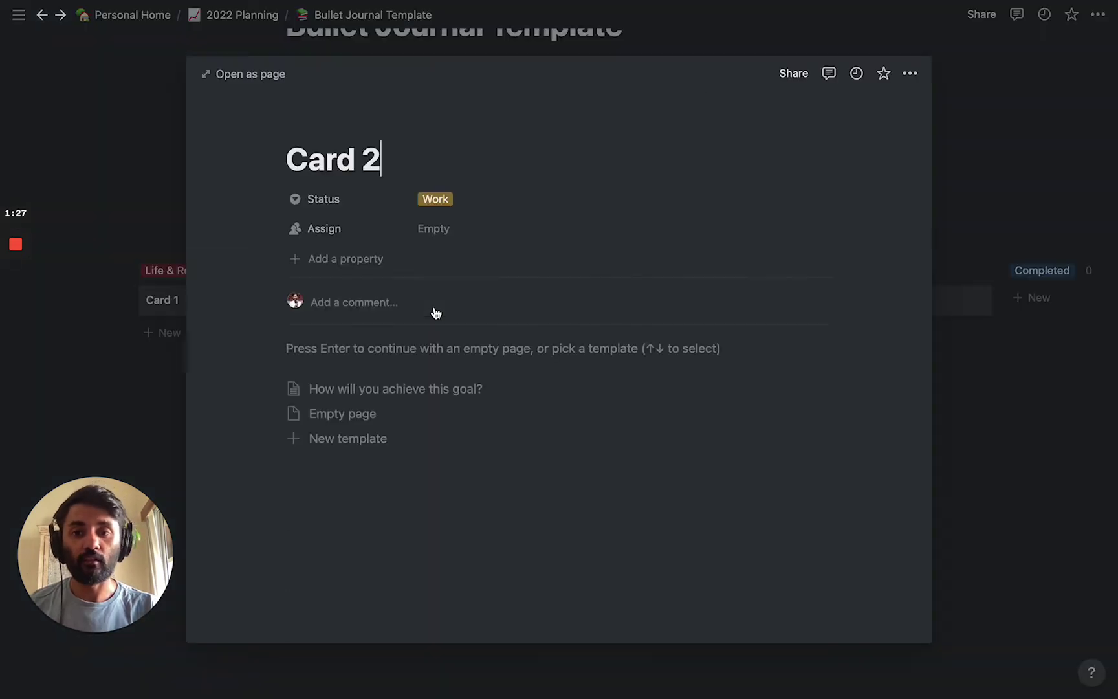
left_click(456, 391)
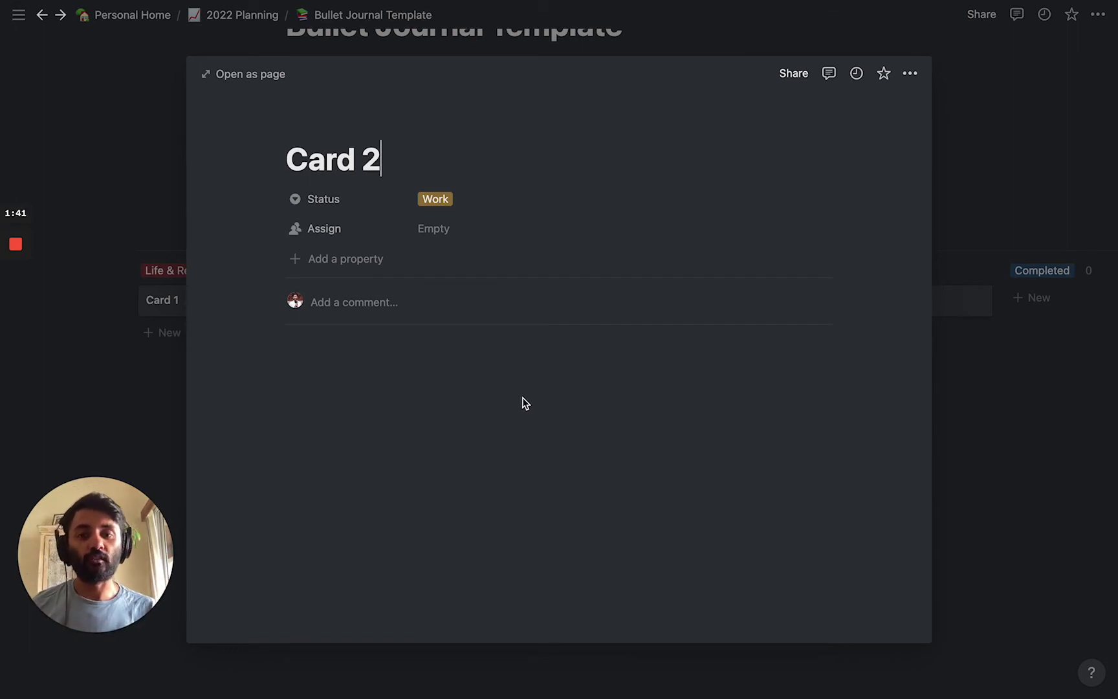
- Review the goal-planning questions and the Habit Tracker calendar in Card 2, then close the card
scroll(522, 397, "down", 3)
scroll(522, 398, "down", 1)
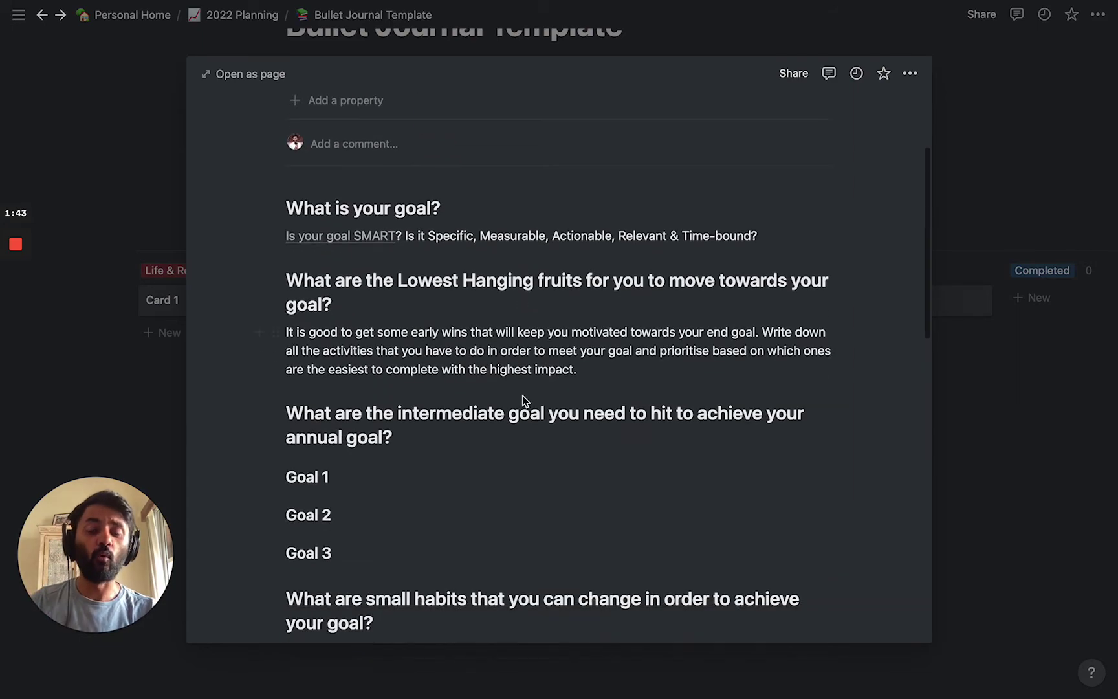
scroll(522, 400, "down", 2)
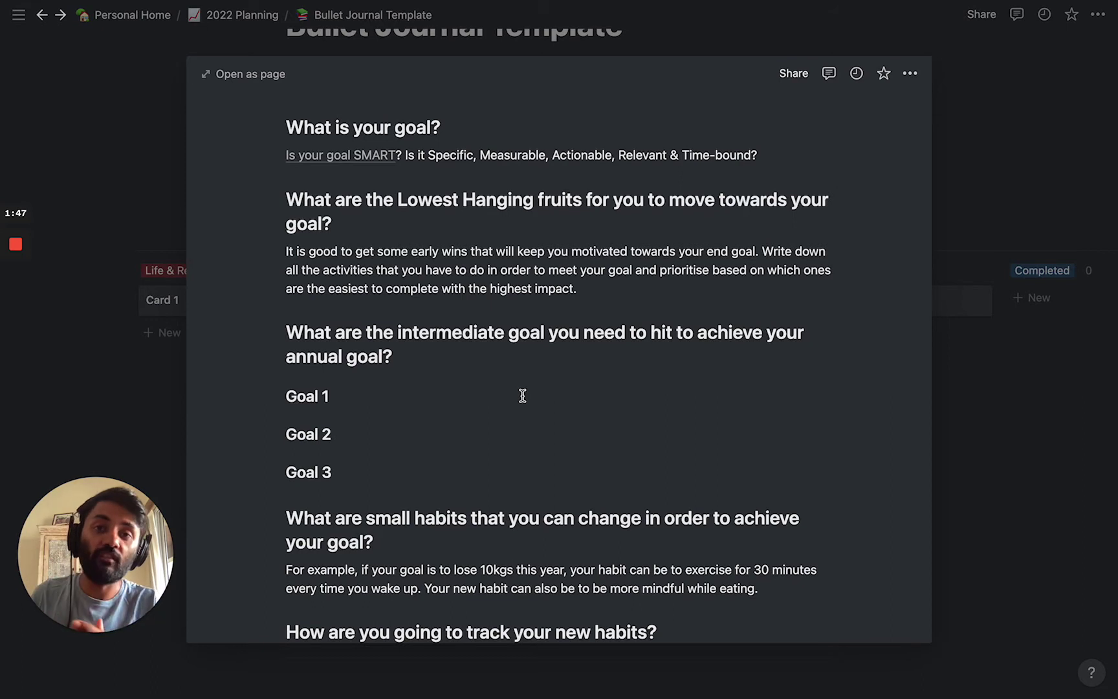
scroll(522, 396, "down", 2)
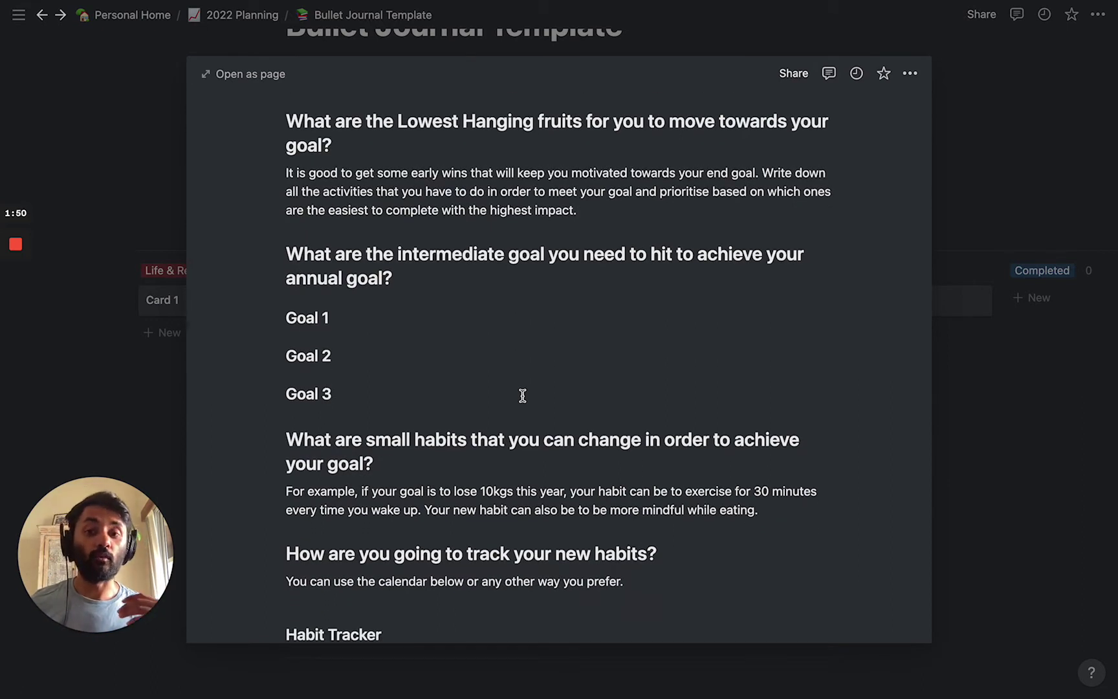
scroll(523, 396, "down", 4)
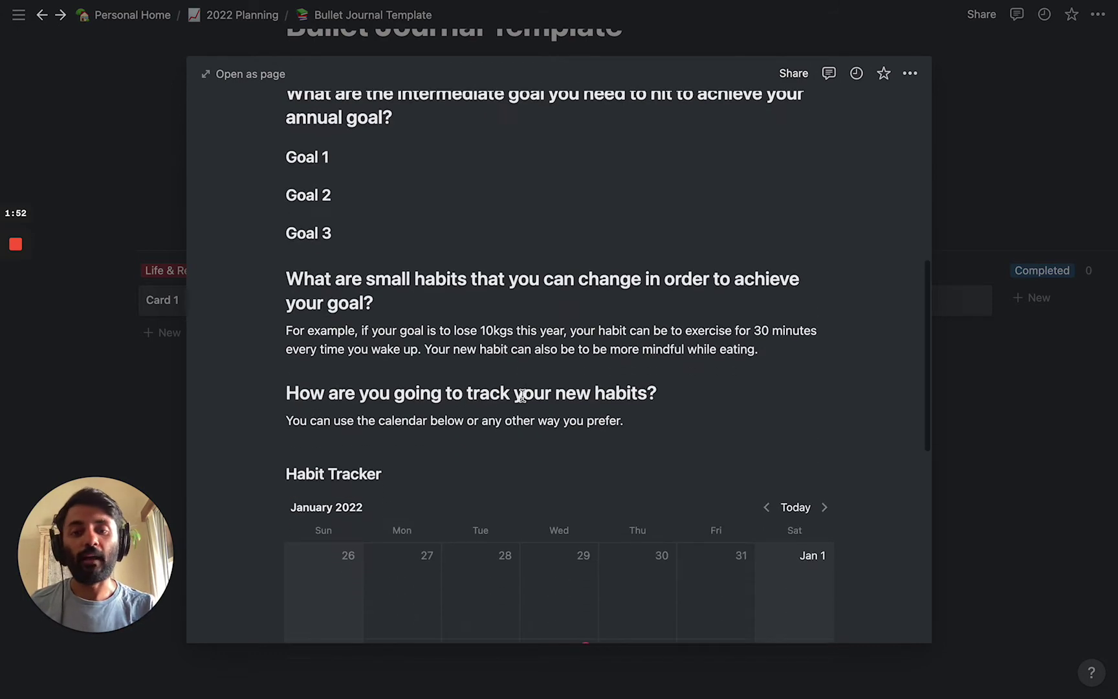
scroll(522, 396, "down", 4)
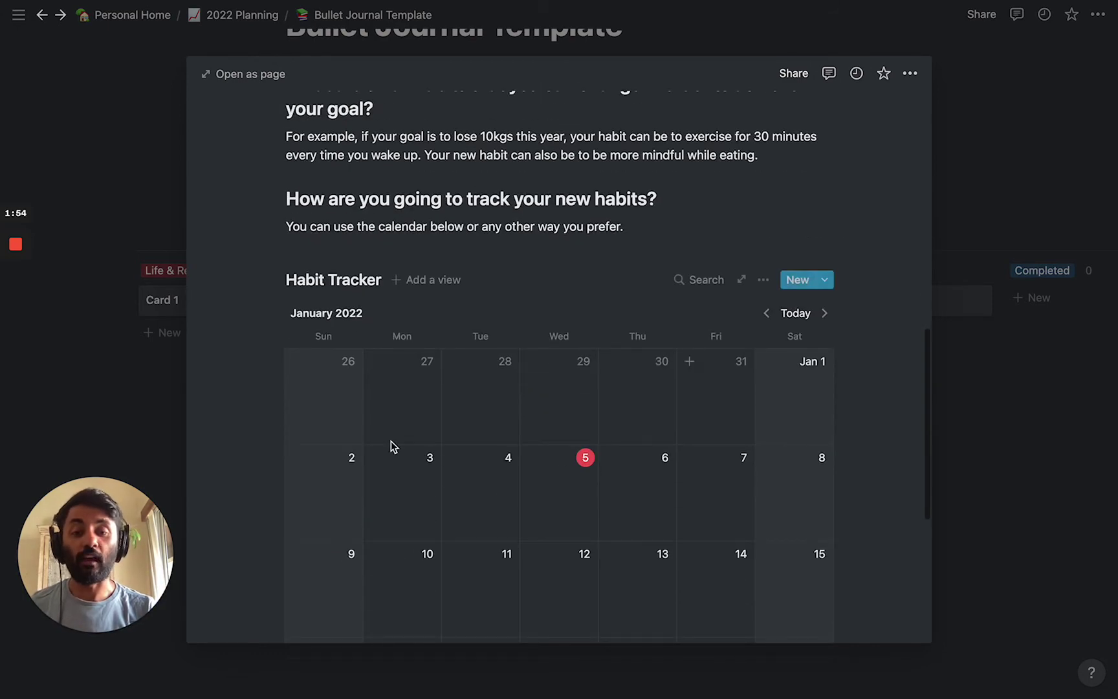
left_click(1010, 143)
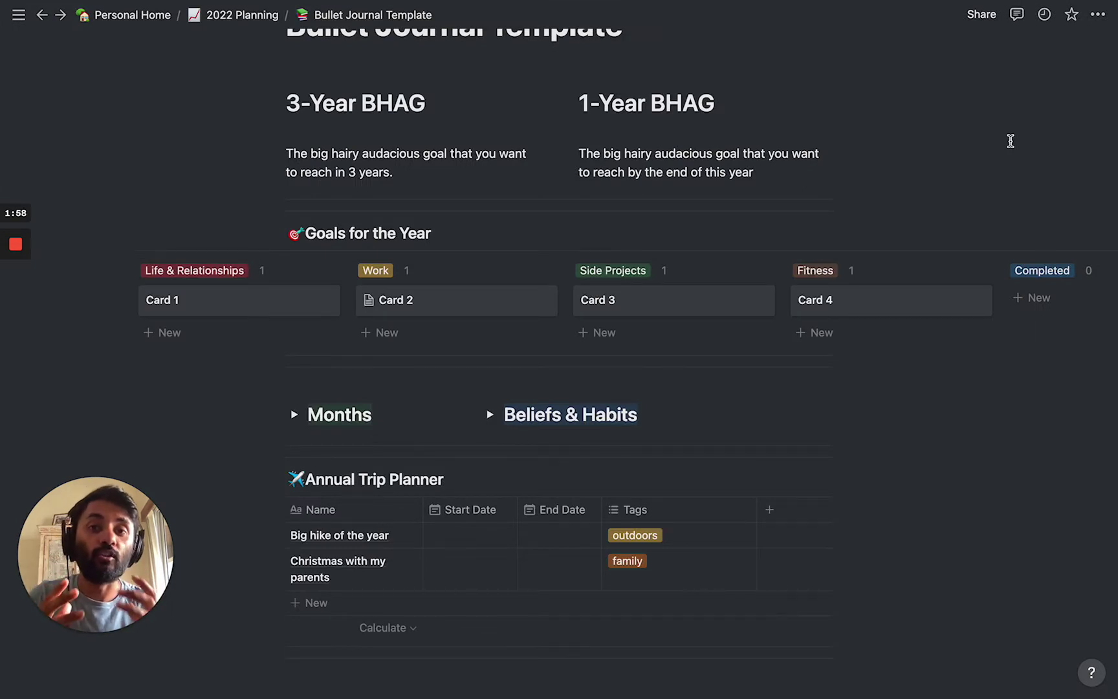
- Expand the Beliefs & Habits section to read its contents, then collapse it again
scroll(1009, 140, "down", 3)
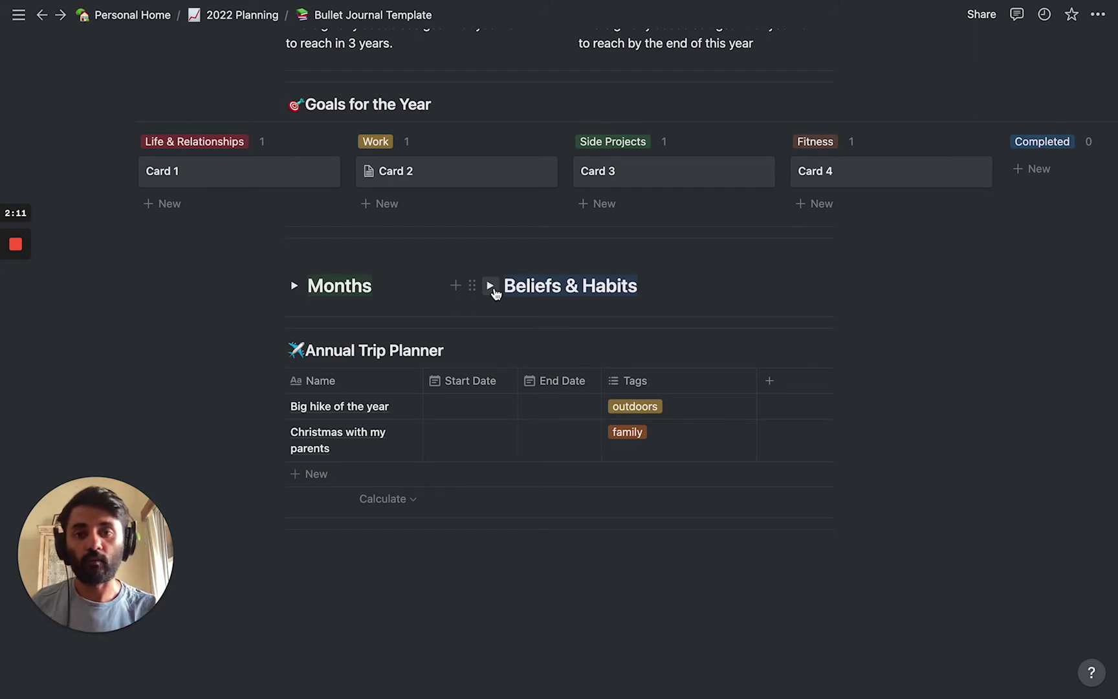
left_click(491, 288)
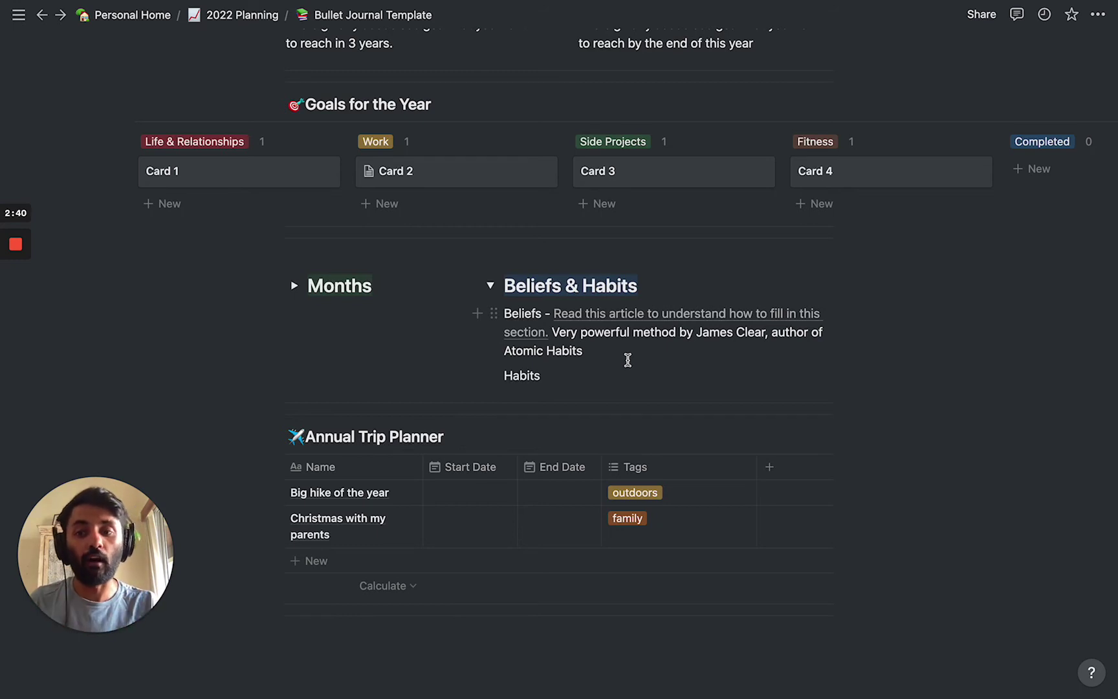
left_click(491, 286)
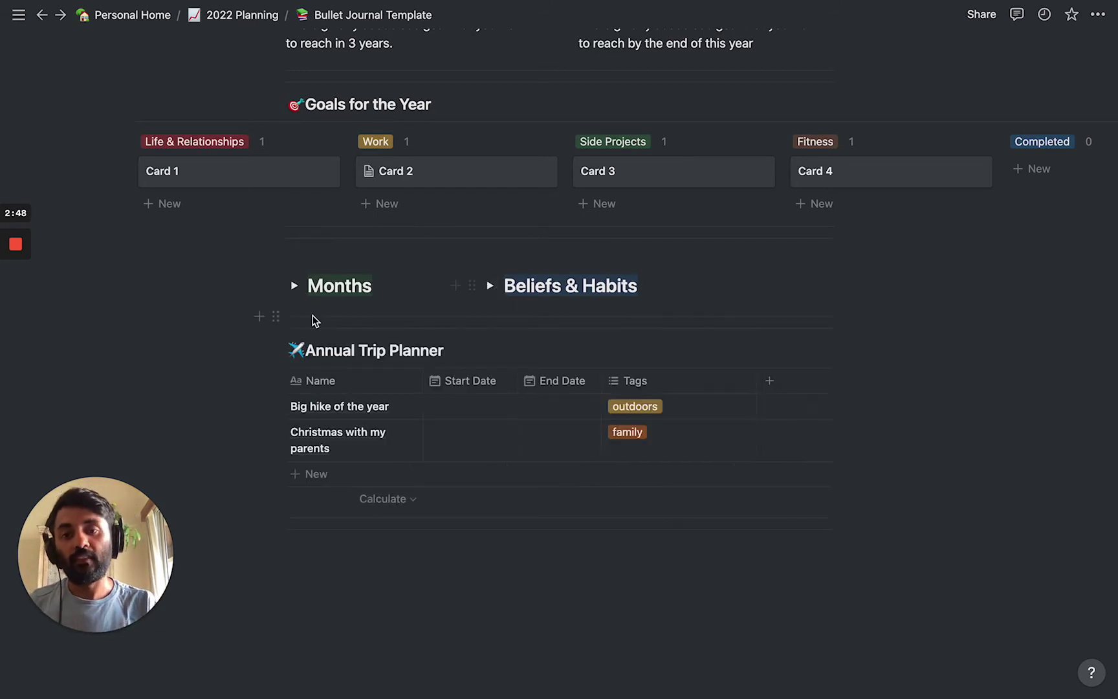
- Expand the Months section and open the Month (Template) page from the Add New Month button's template configuration
left_click(294, 285)
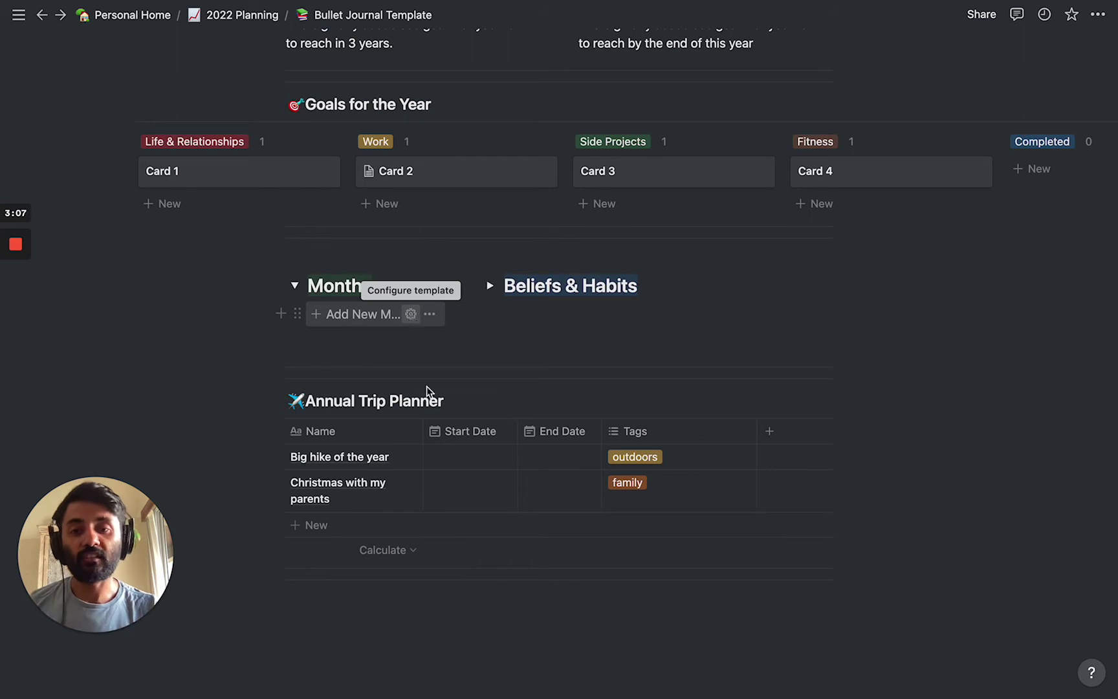
left_click(411, 315)
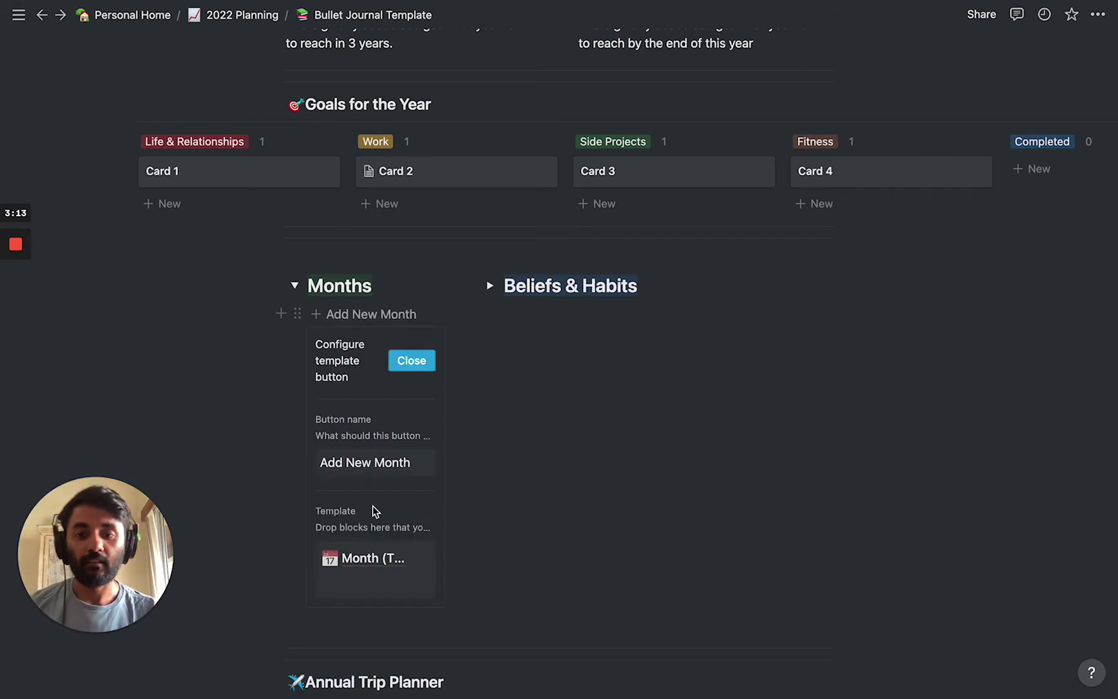
scroll(373, 505, "down", 3)
left_click(363, 460)
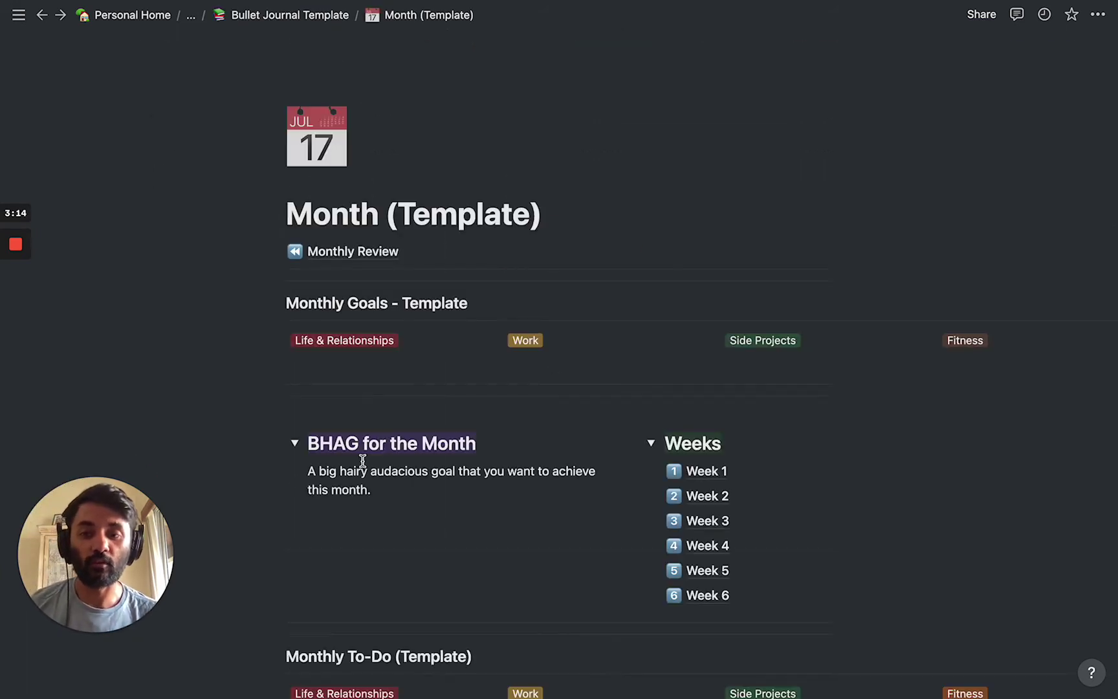
- Examine the Month (Template) page's Monthly Goals board, BHAG for the Month, Weeks list and Monthly To-Do board
scroll(483, 495, "down", 2)
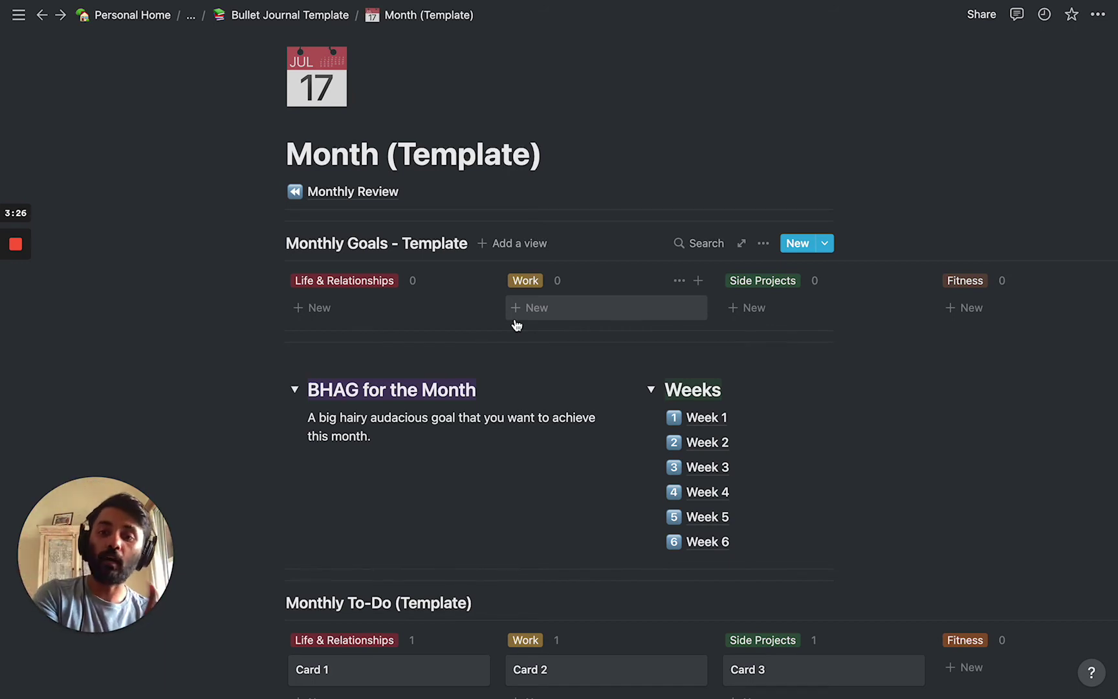
scroll(713, 288, "right", 3)
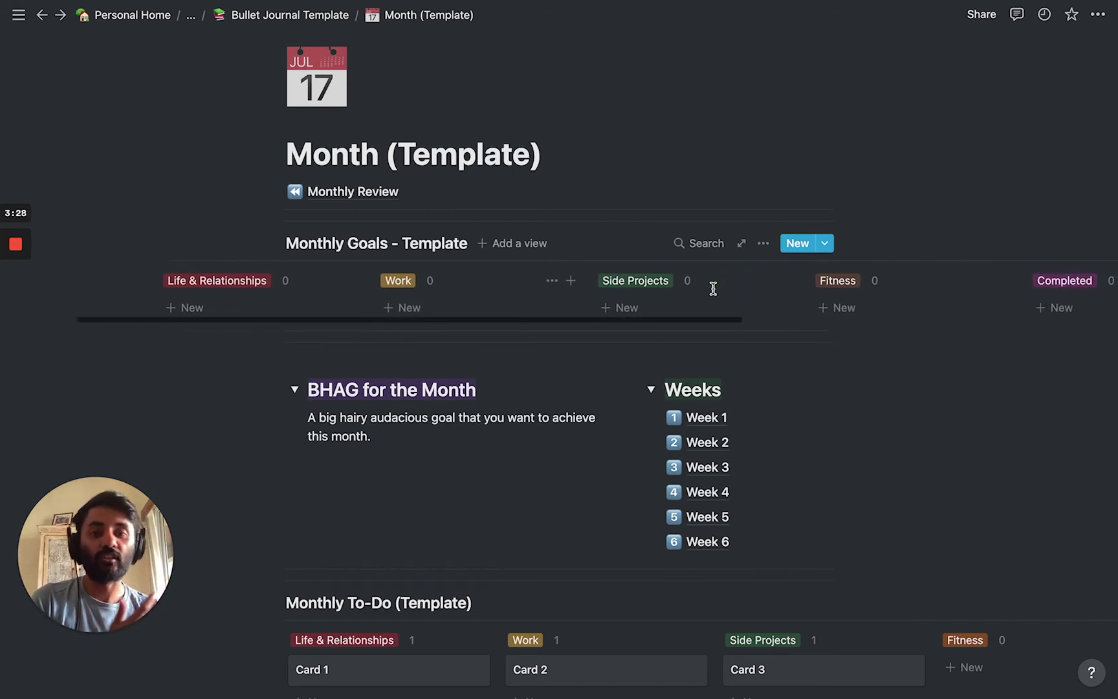
scroll(712, 294, "down", 3)
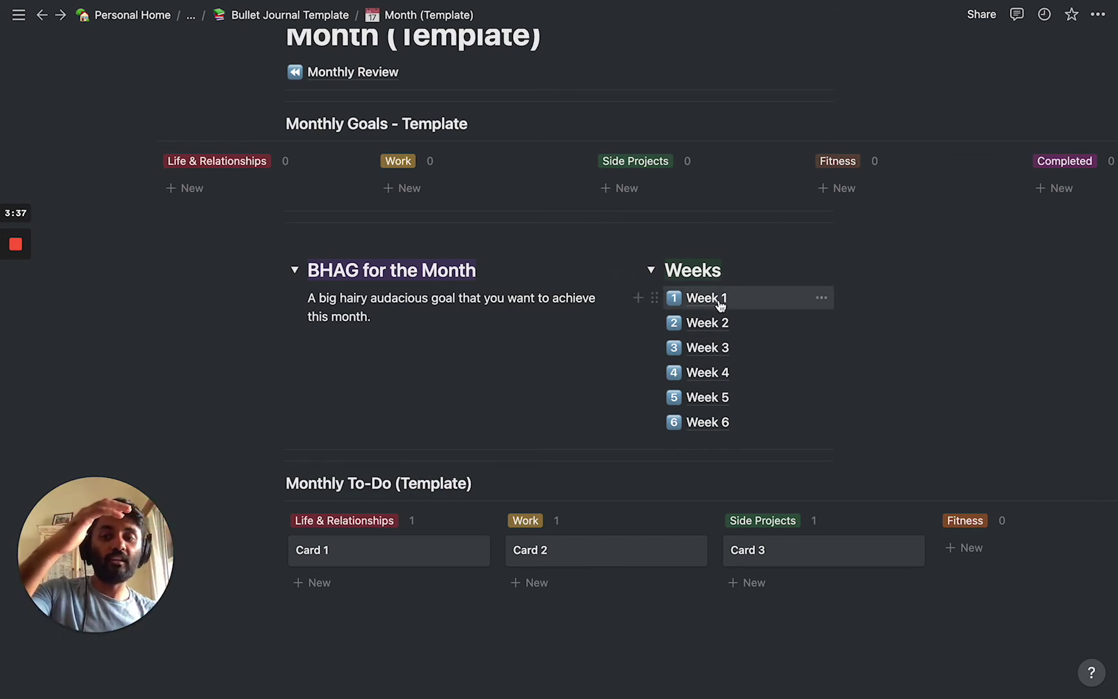
scroll(509, 417, "down", 3)
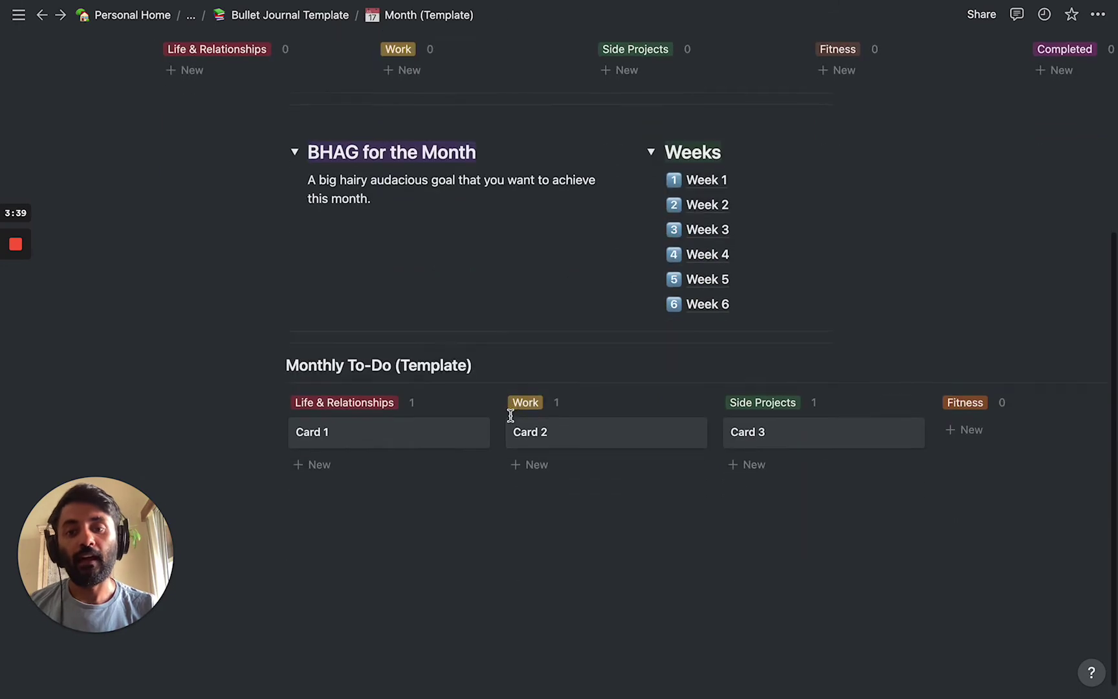
scroll(477, 218, "up", 5)
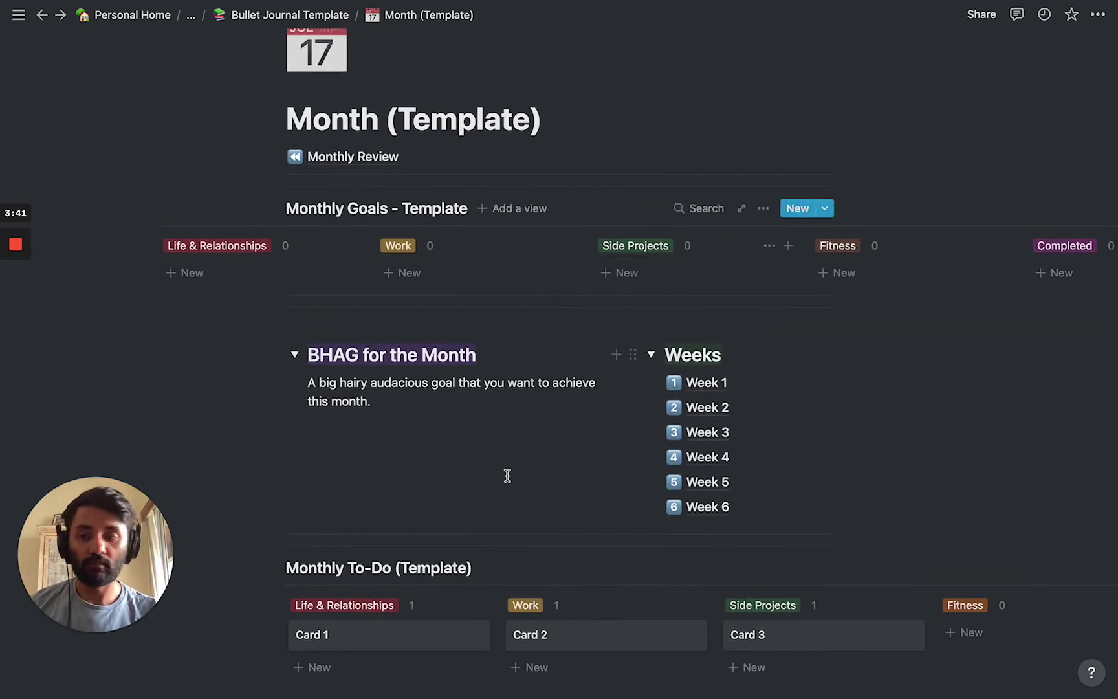
scroll(507, 476, "down", 3)
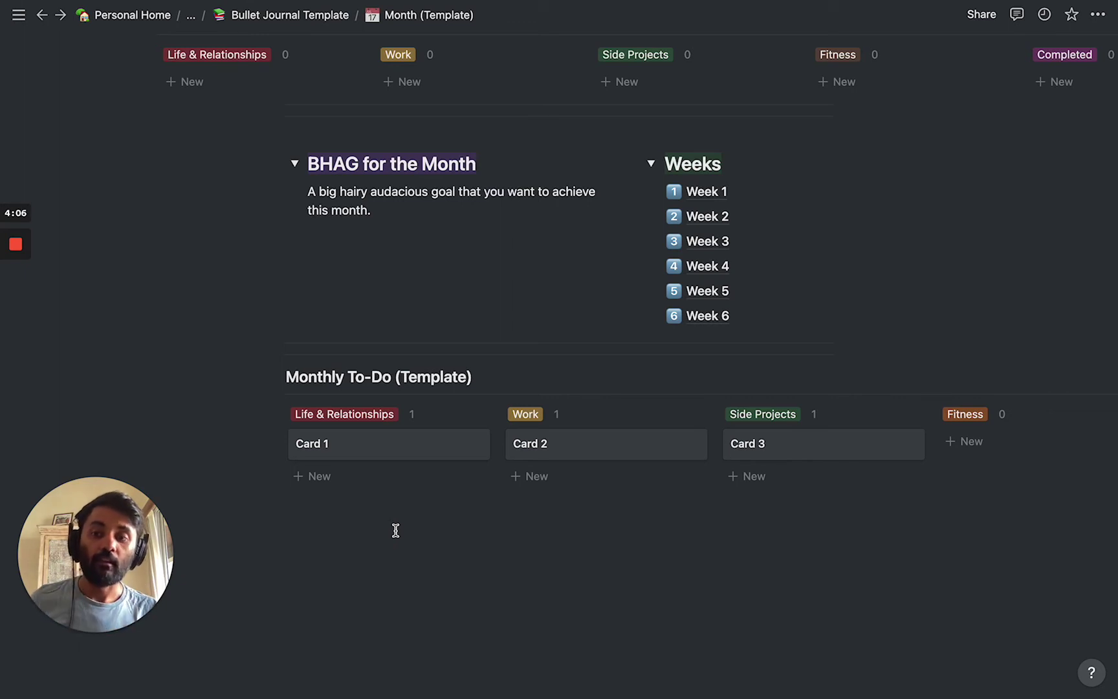
scroll(395, 529, "up", 3)
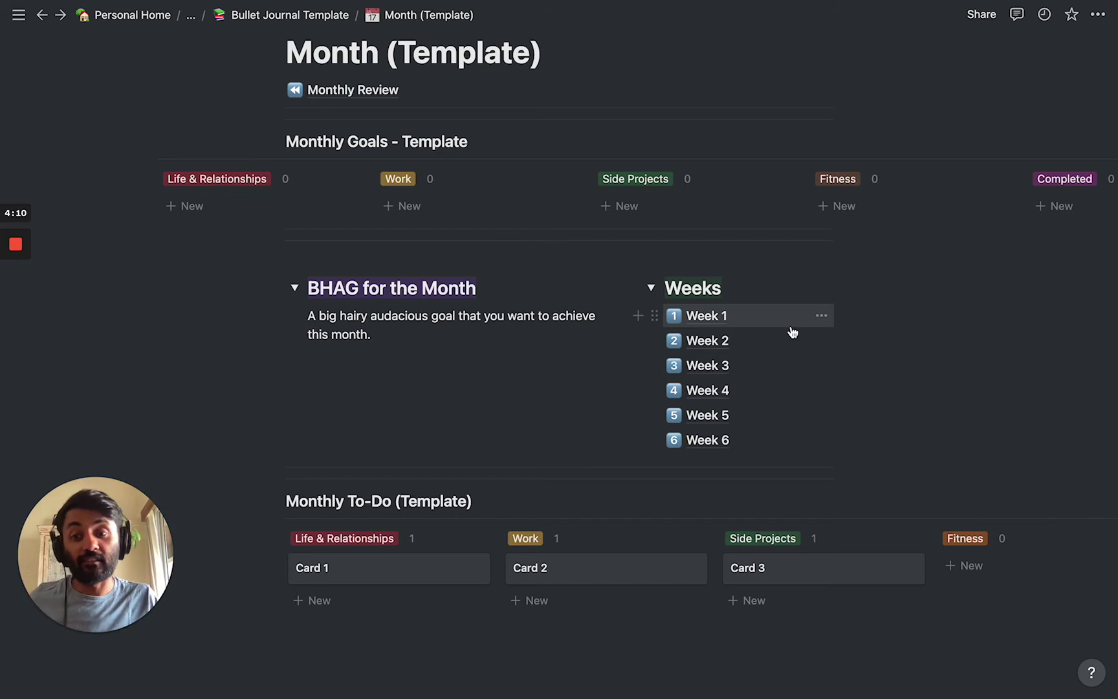
- Open the Week 1 page and examine its big goals, Weekly To-Do's board and daily log sections
left_click(701, 316)
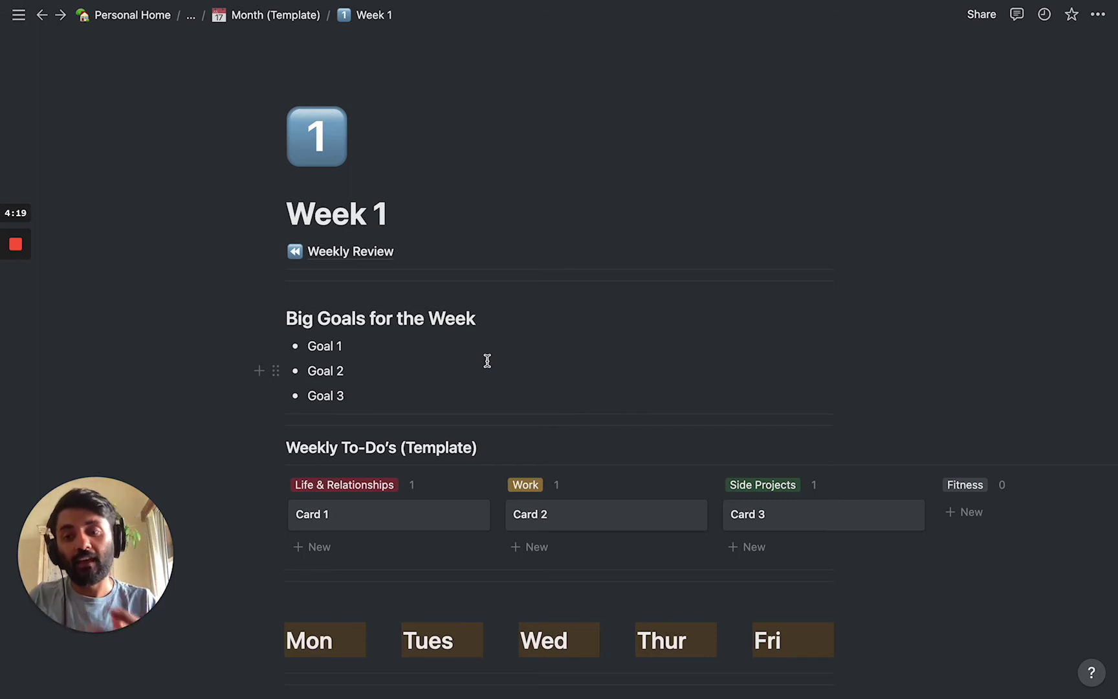
scroll(488, 360, "down", 2)
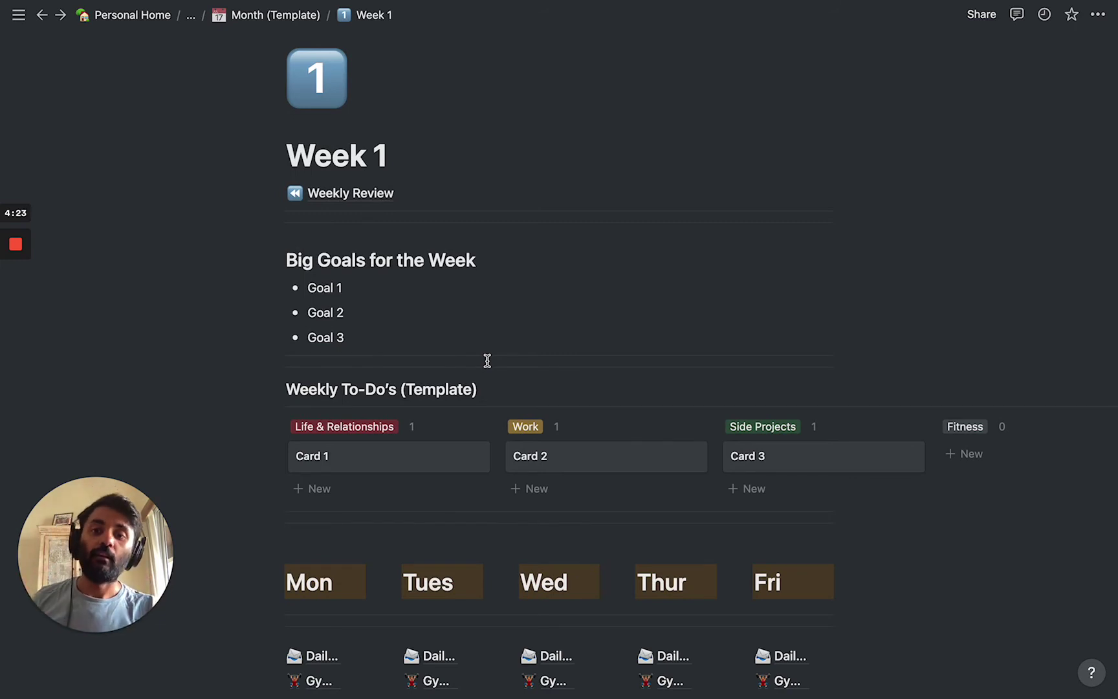
scroll(488, 360, "down", 1)
scroll(555, 428, "right", 1)
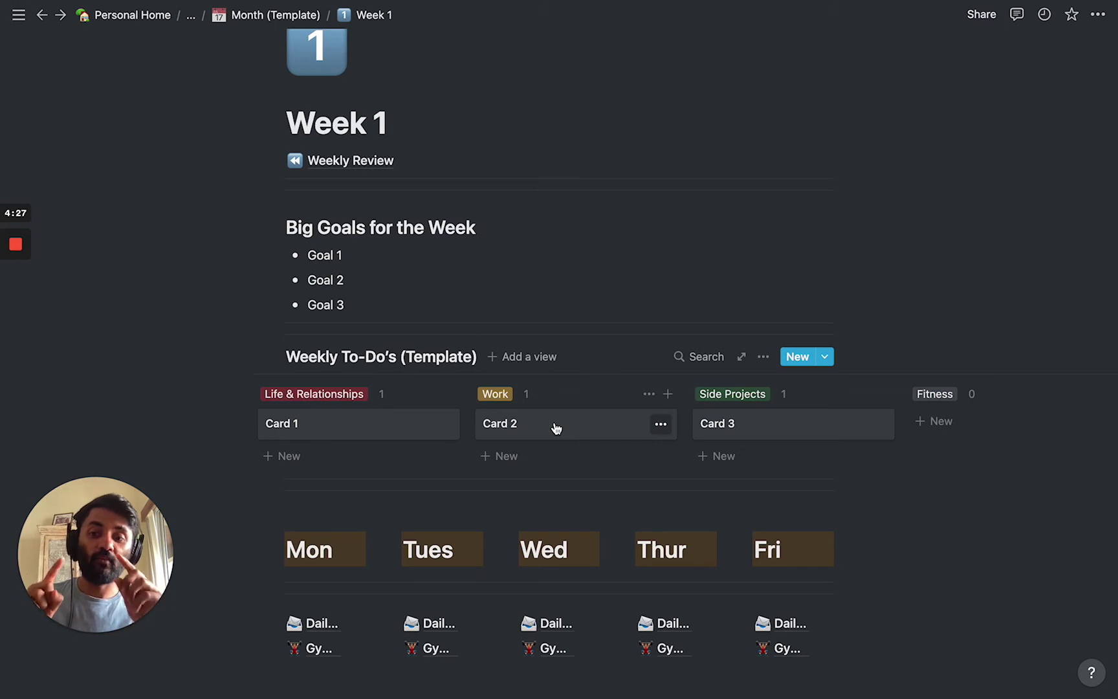
scroll(556, 429, "right", 2)
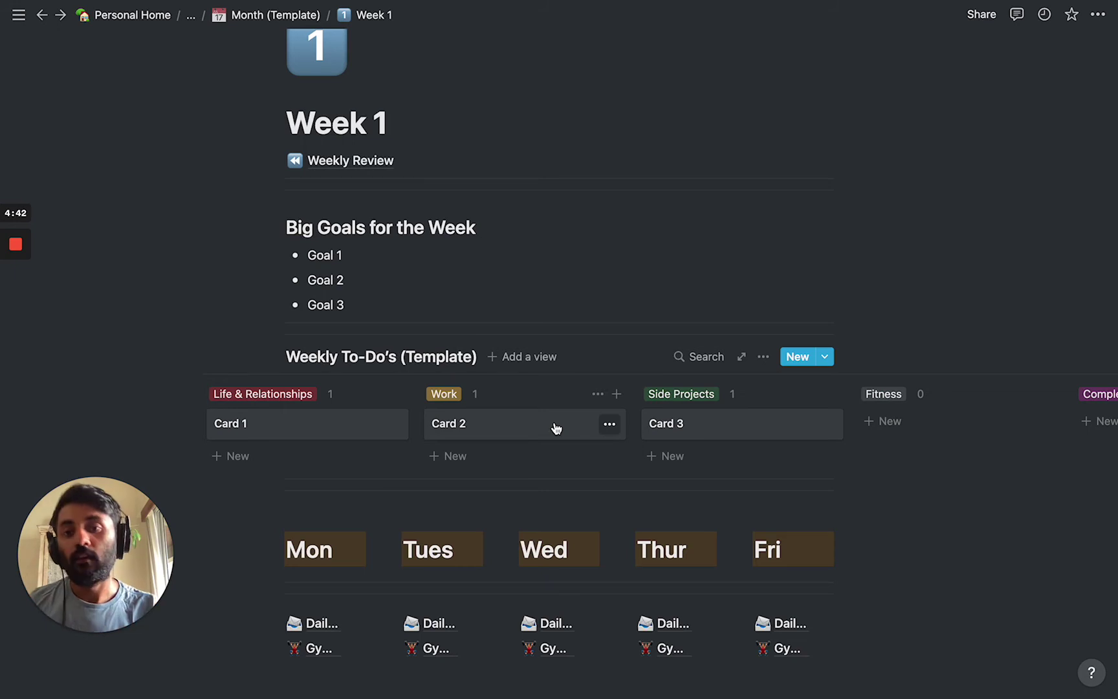
scroll(556, 428, "down", 4)
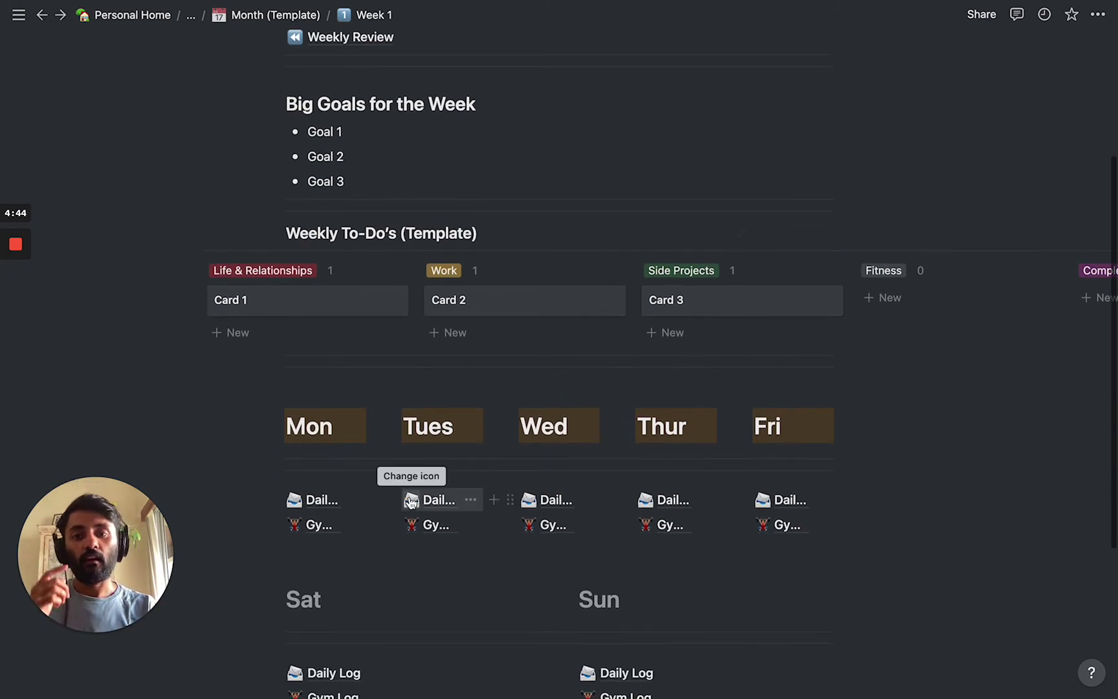
scroll(786, 465, "down", 5)
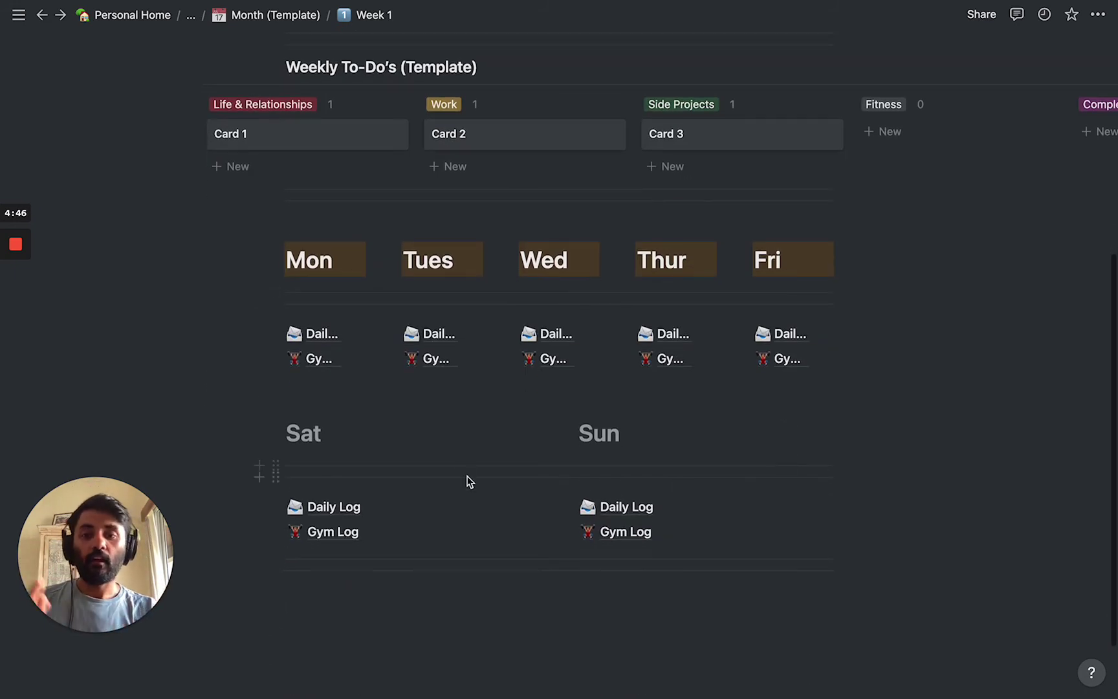
- Open Monday's Daily Log and review its reflection questions and the linked Weekly To-Do's board
left_click(322, 334)
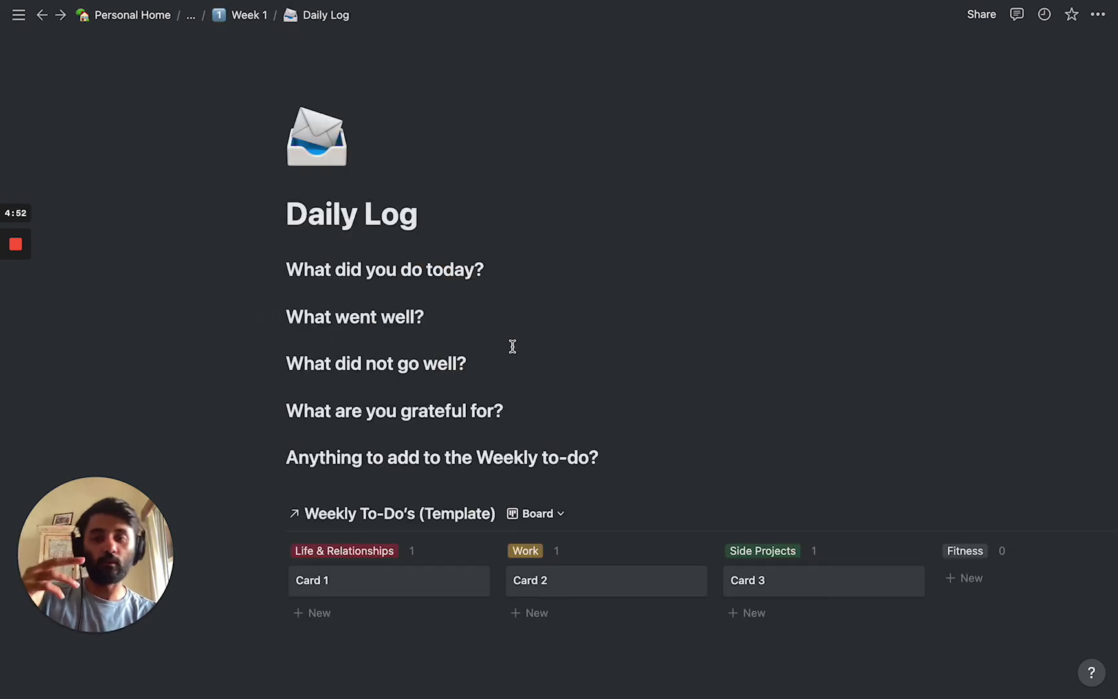
scroll(512, 347, "down", 4)
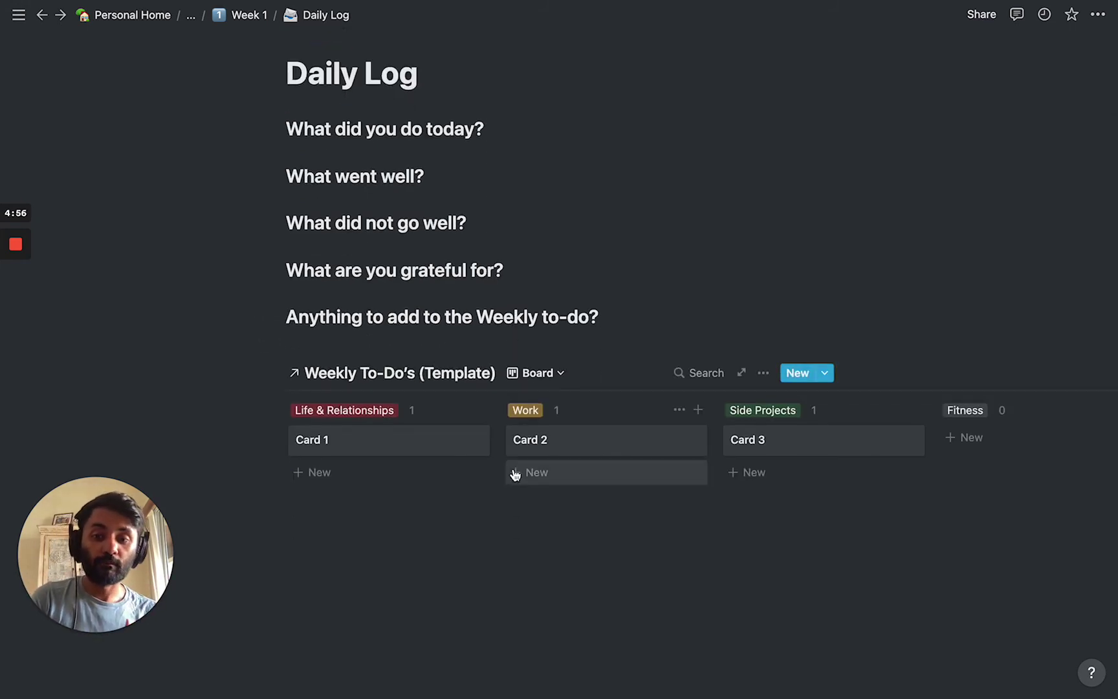
scroll(512, 472, "down", 1)
scroll(624, 421, "right", 1)
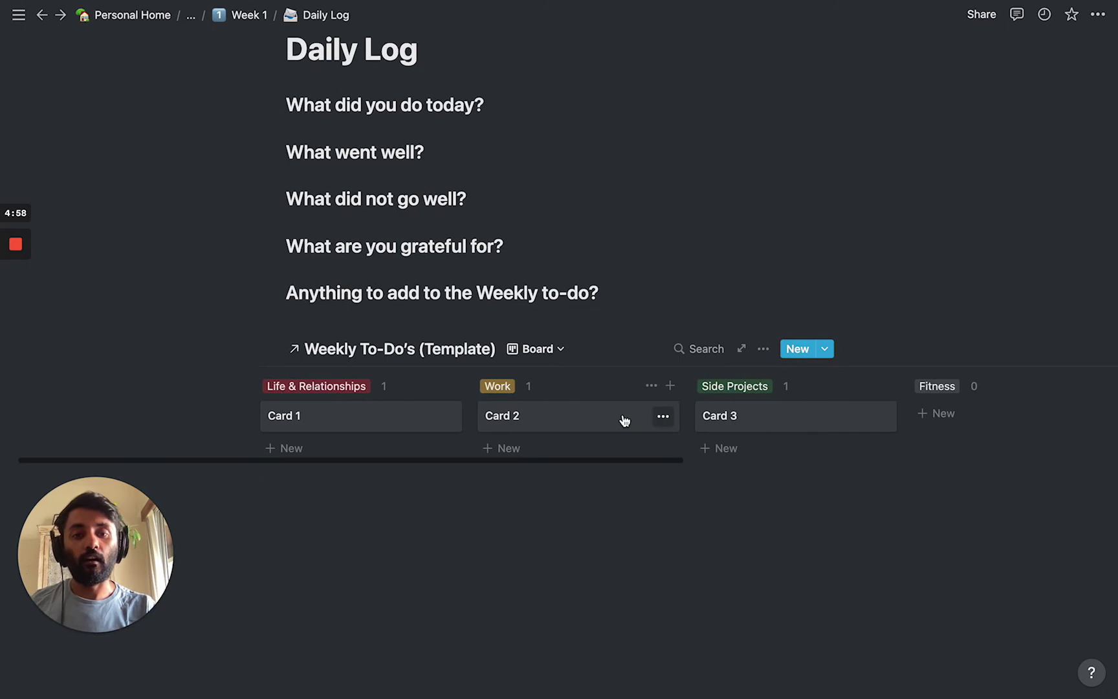
scroll(625, 421, "left", 1)
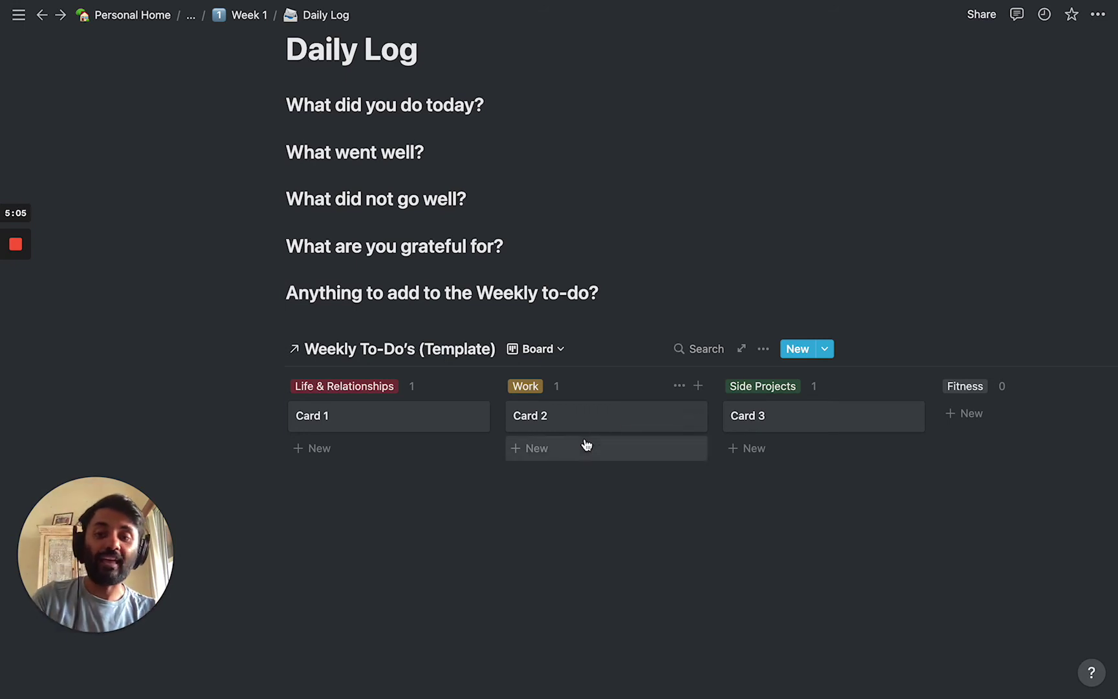
scroll(586, 443, "up", 5)
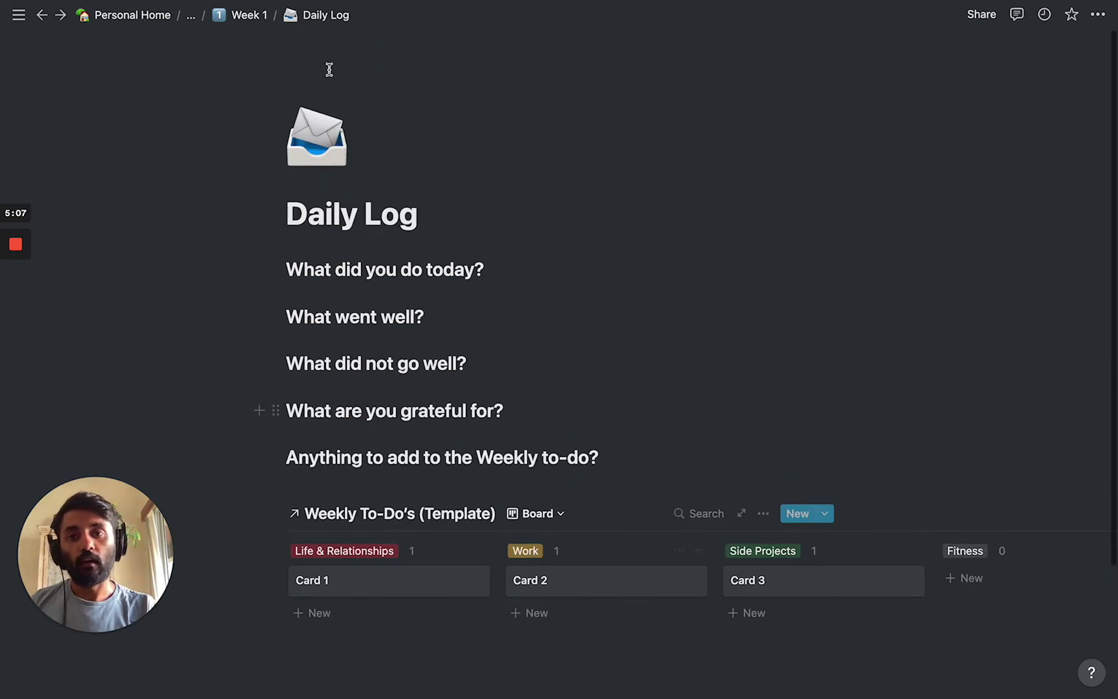
- Return to the Week 1 page, open Monday's Gym Log and review its workout checklist and the Upper Body, Squat and Deadlift tables
left_click(241, 18)
scroll(394, 395, "down", 5)
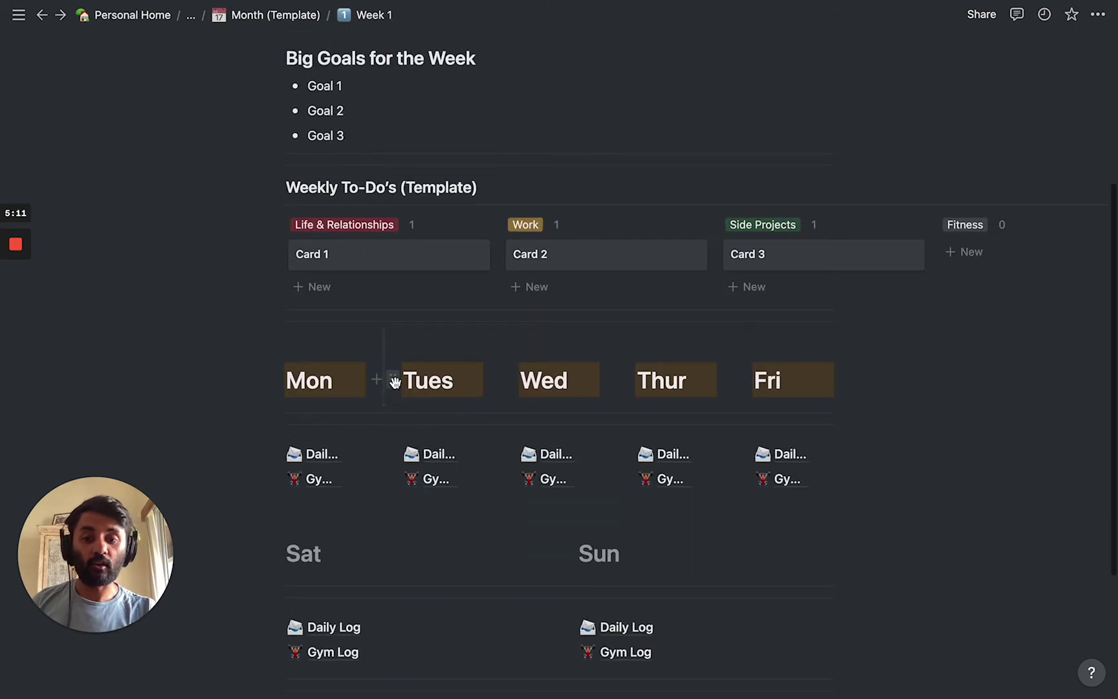
scroll(357, 504, "down", 3)
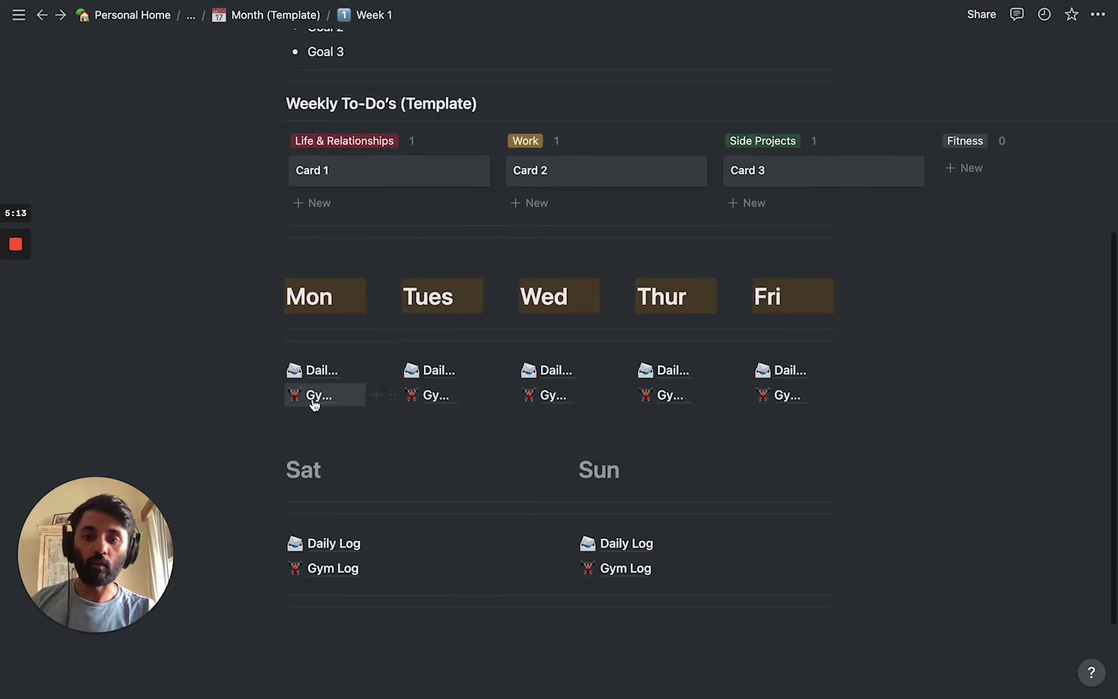
left_click(314, 396)
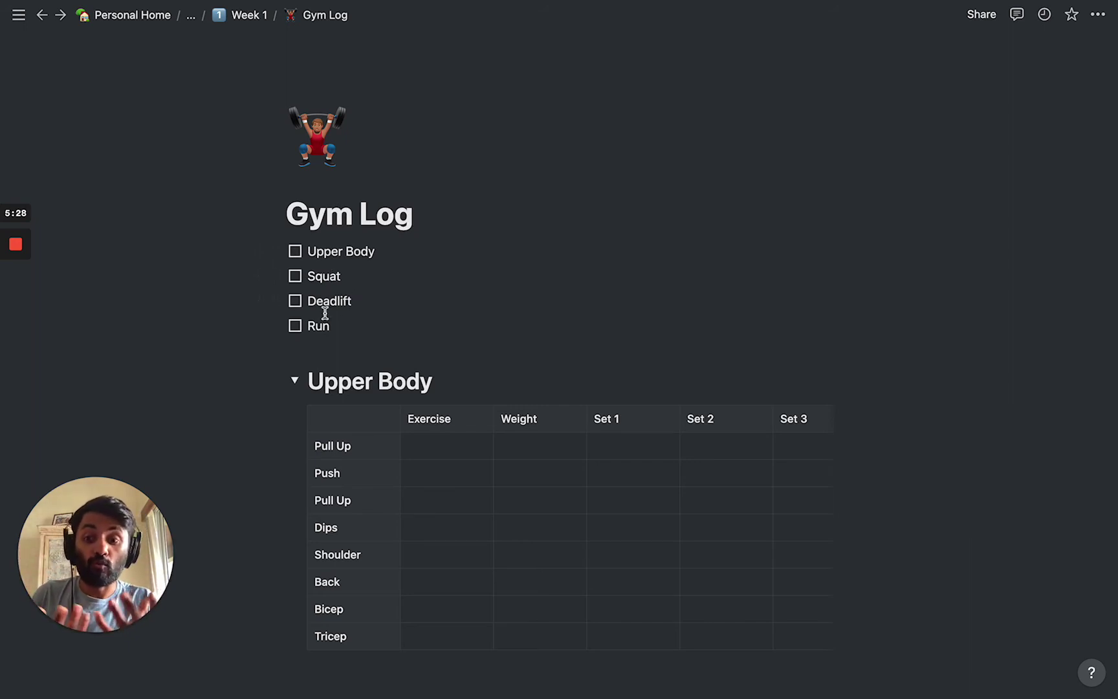
scroll(324, 312, "down", 5)
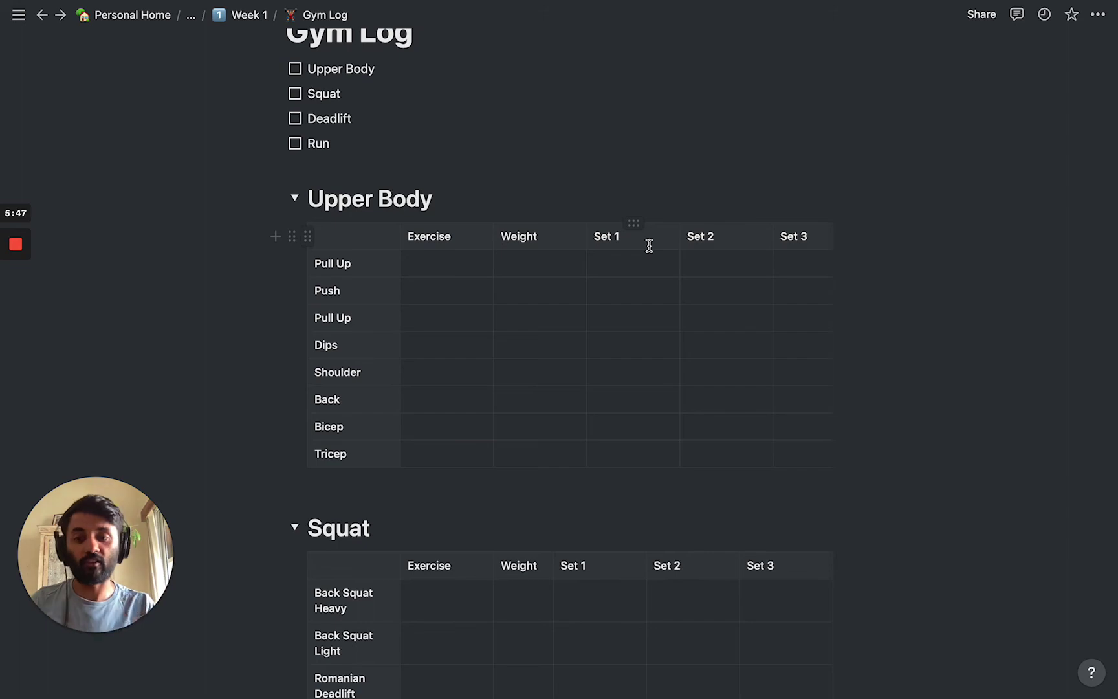
scroll(649, 246, "down", 7)
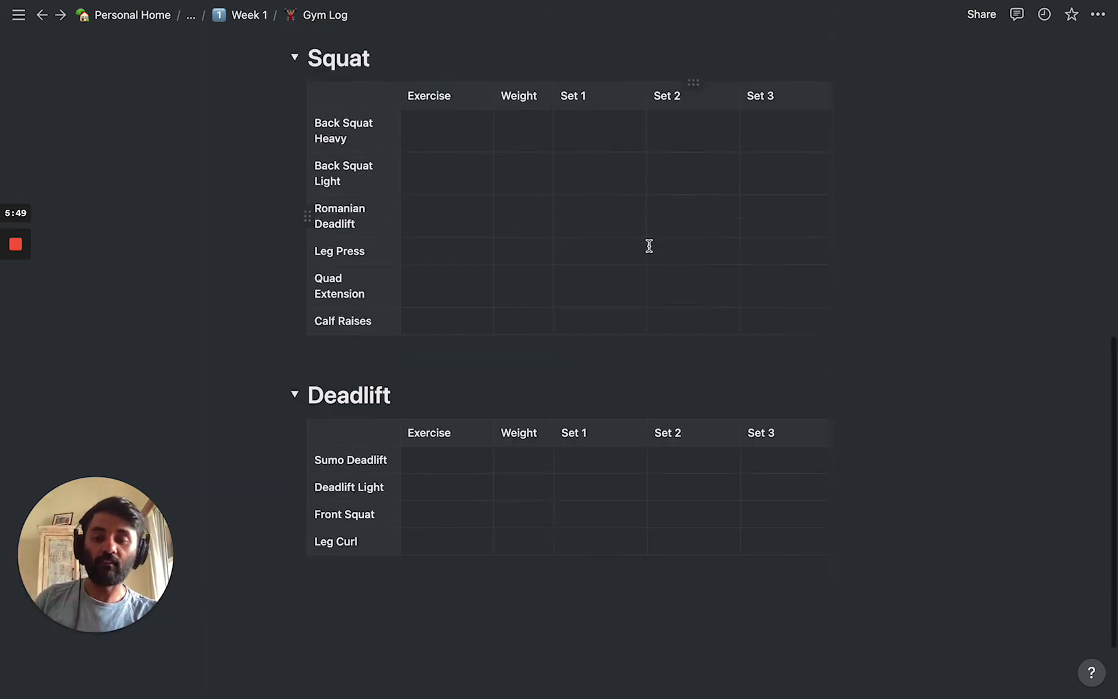
scroll(649, 245, "up", 10)
- Go back to Week 1, open its Weekly Review and examine the reflection questions and linked Monthly To-Do board
left_click(245, 17)
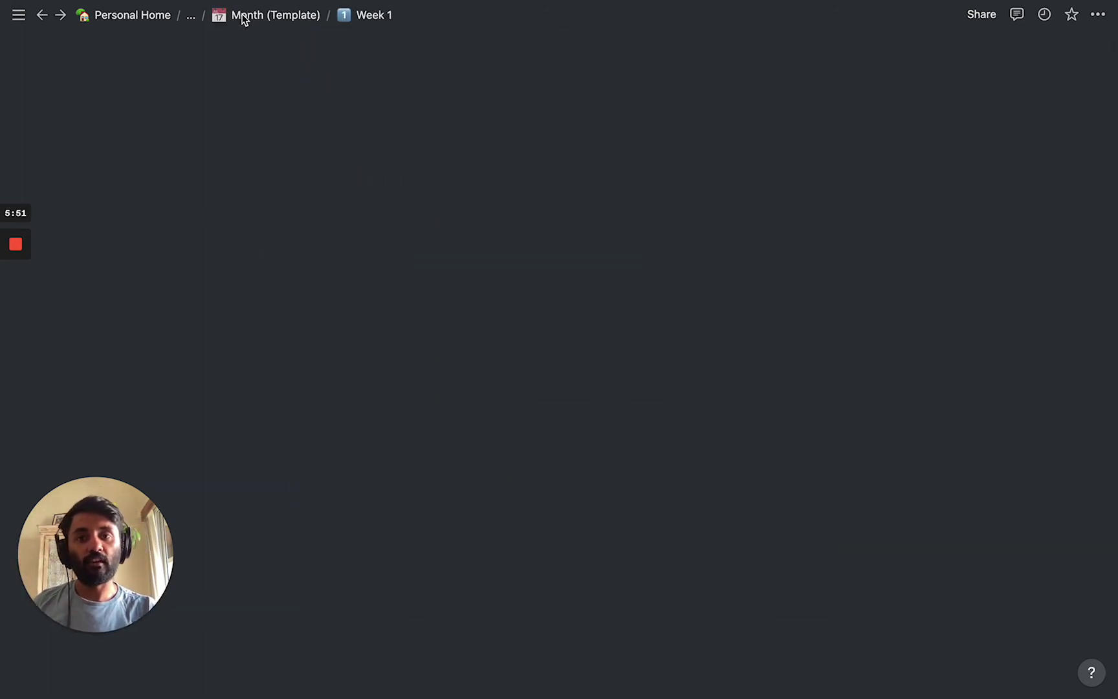
scroll(399, 294, "down", 10)
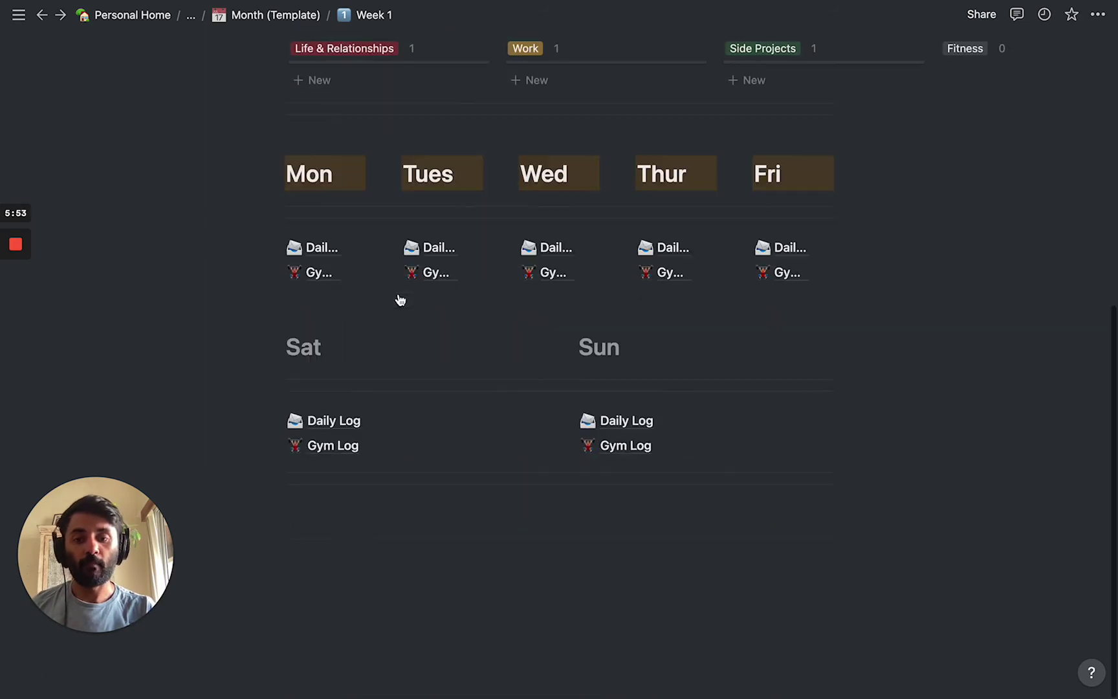
scroll(397, 300, "up", 6)
scroll(399, 298, "up", 3)
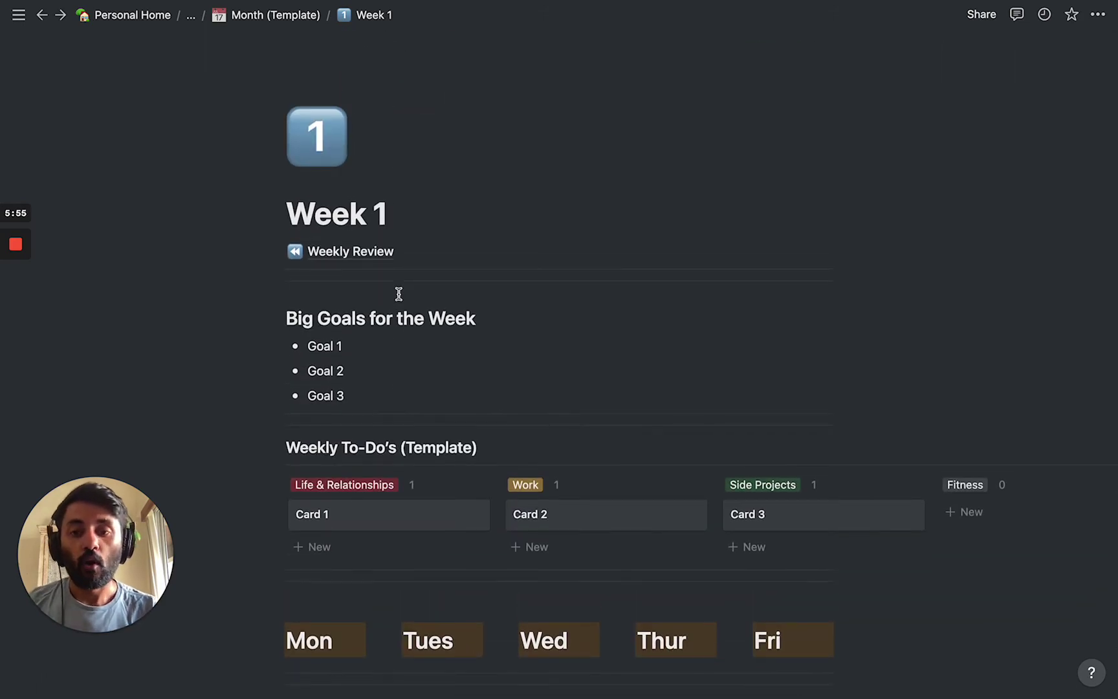
left_click(367, 258)
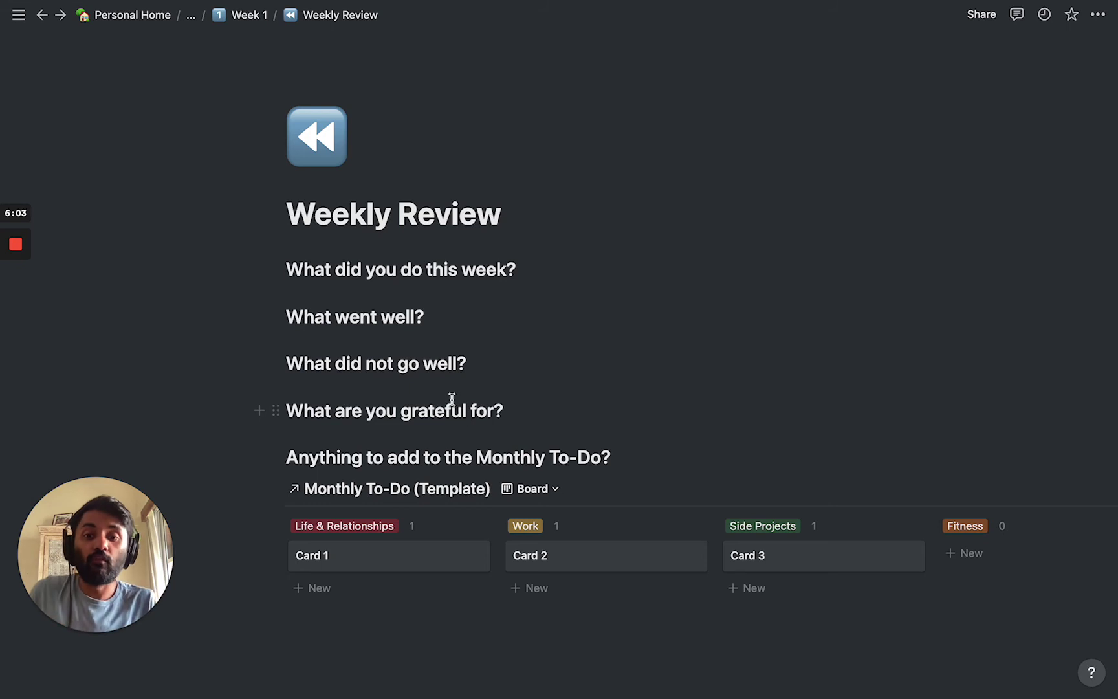
scroll(452, 398, "down", 3)
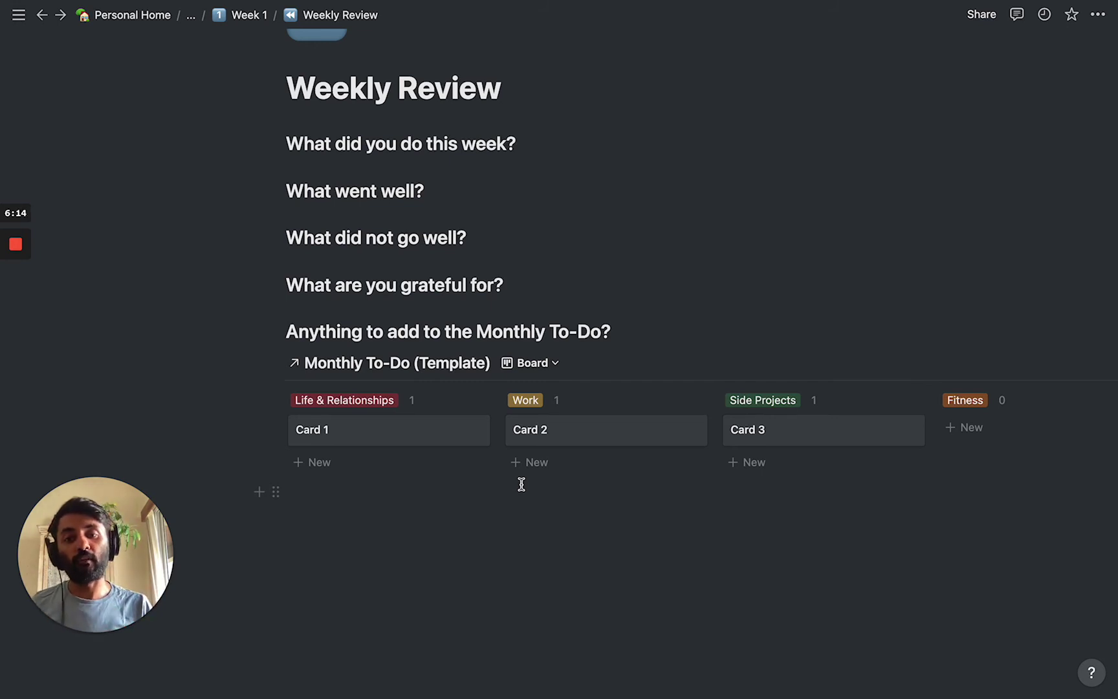
scroll(520, 446, "up", 3)
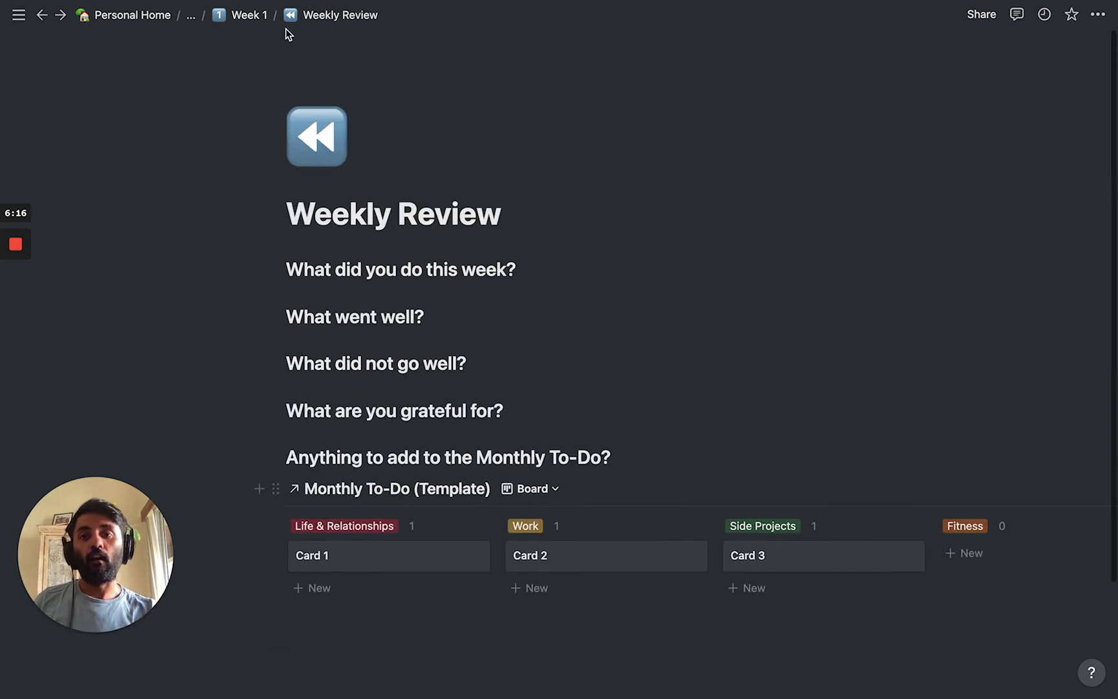
- Return to the Week 1 page and examine the Weekly To-Do's board across to its Completed column
left_click(240, 17)
scroll(464, 451, "down", 3)
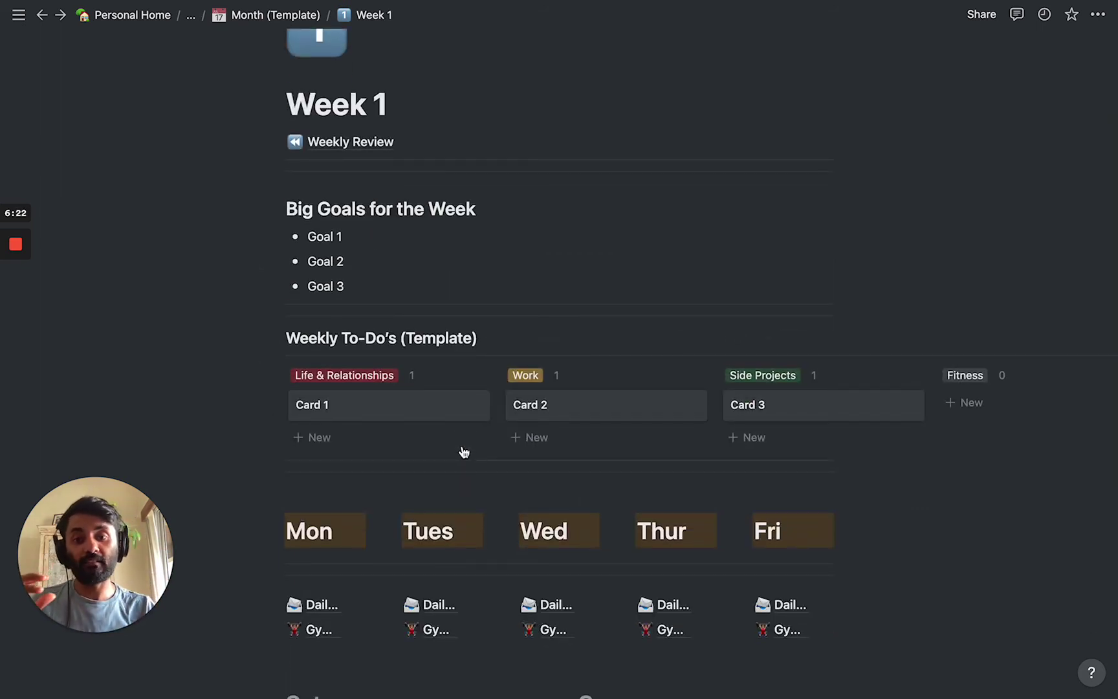
scroll(708, 387, "right", 5)
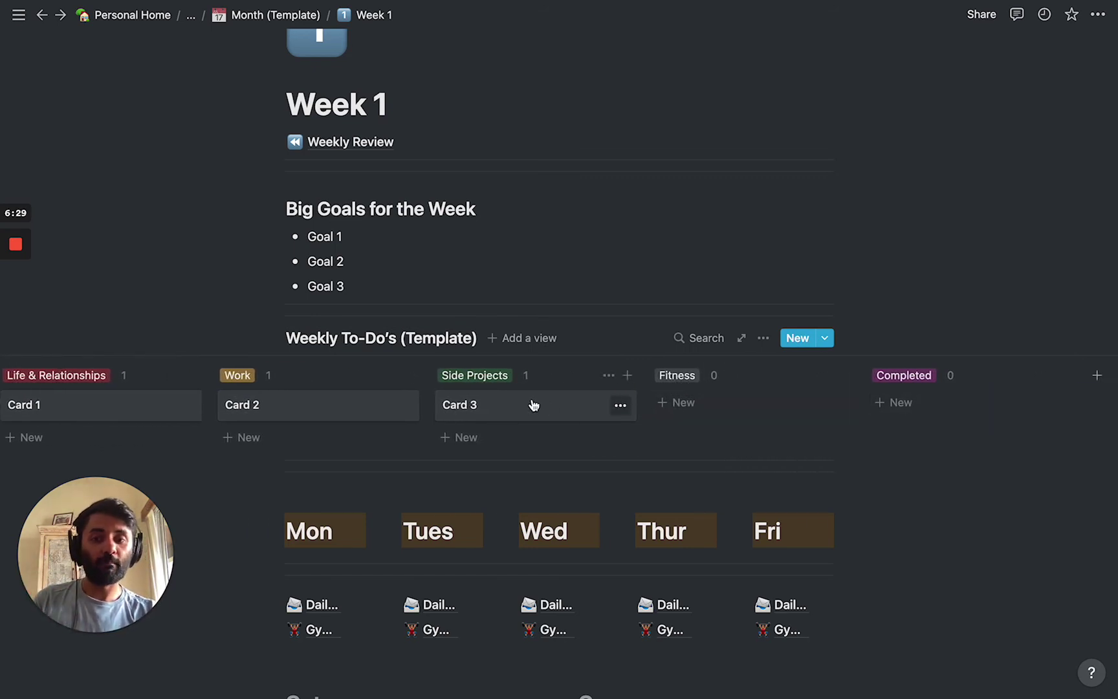
mouse_move(487, 399)
left_mouse_down()
mouse_move(821, 419)
mouse_move(898, 396)
mouse_move(676, 380)
mouse_move(476, 397)
left_mouse_up()
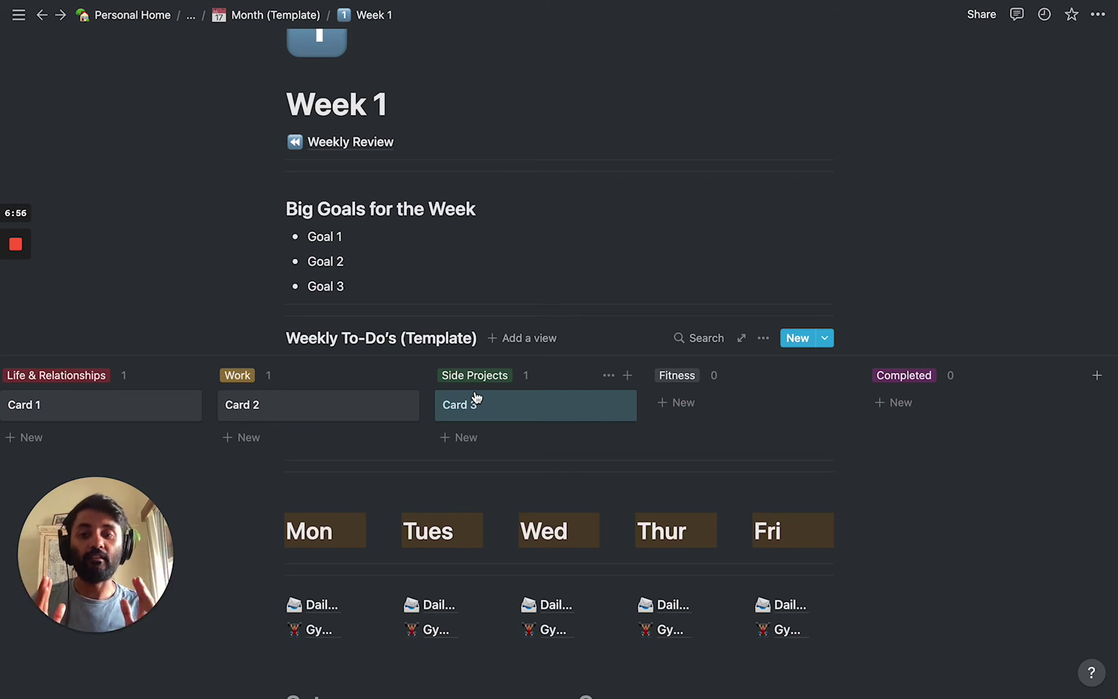
scroll(477, 398, "up", 3)
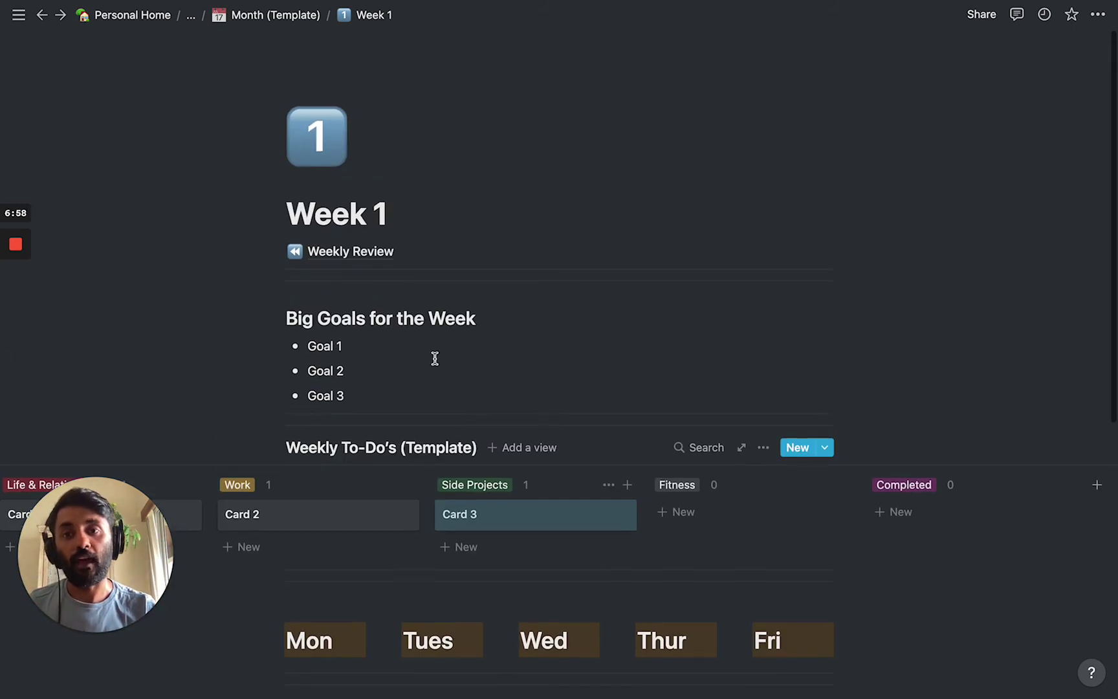
- Go up to the Month (Template) page and look over its Weeks list and Monthly To-Do board
left_click(293, 18)
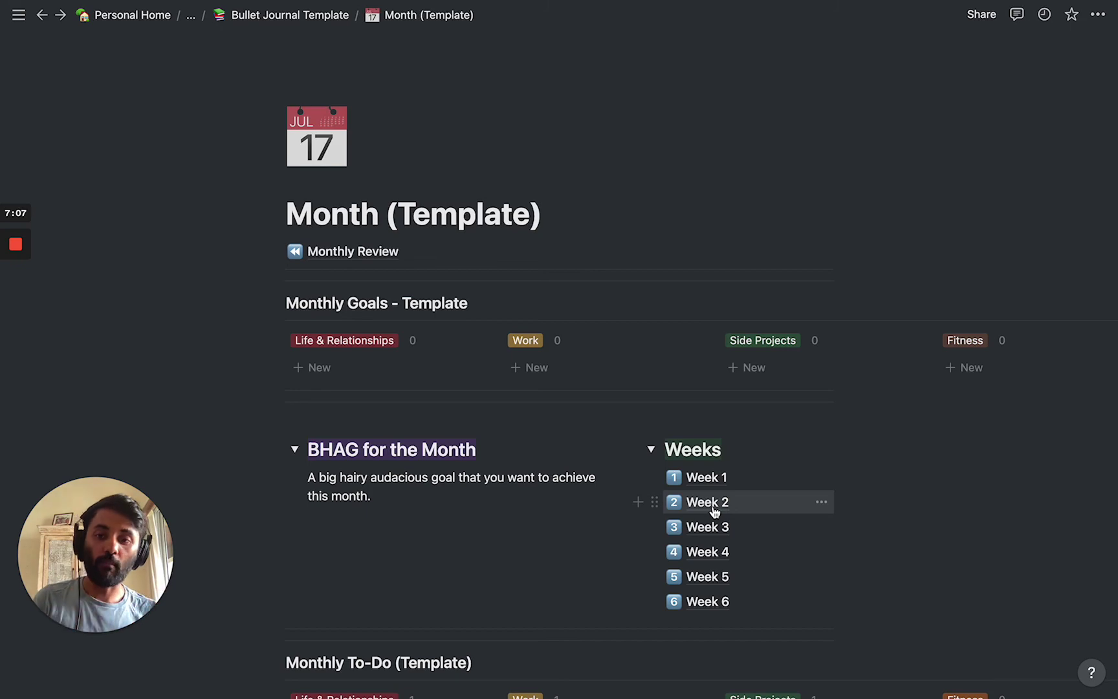
scroll(714, 511, "down", 5)
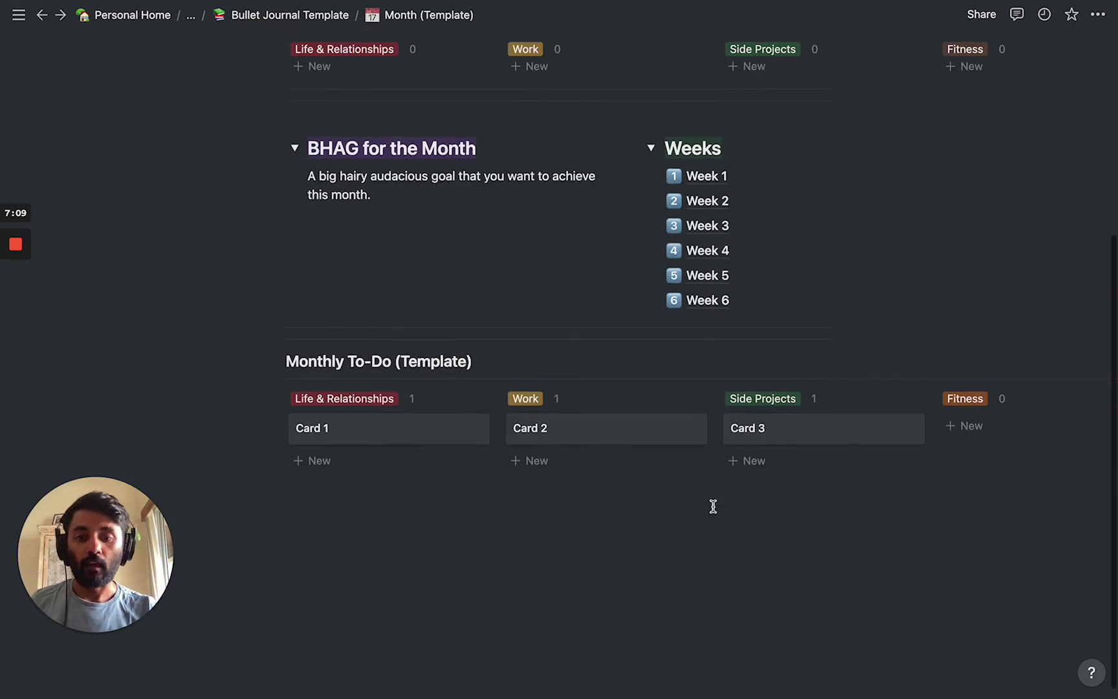
scroll(673, 356, "up", 2)
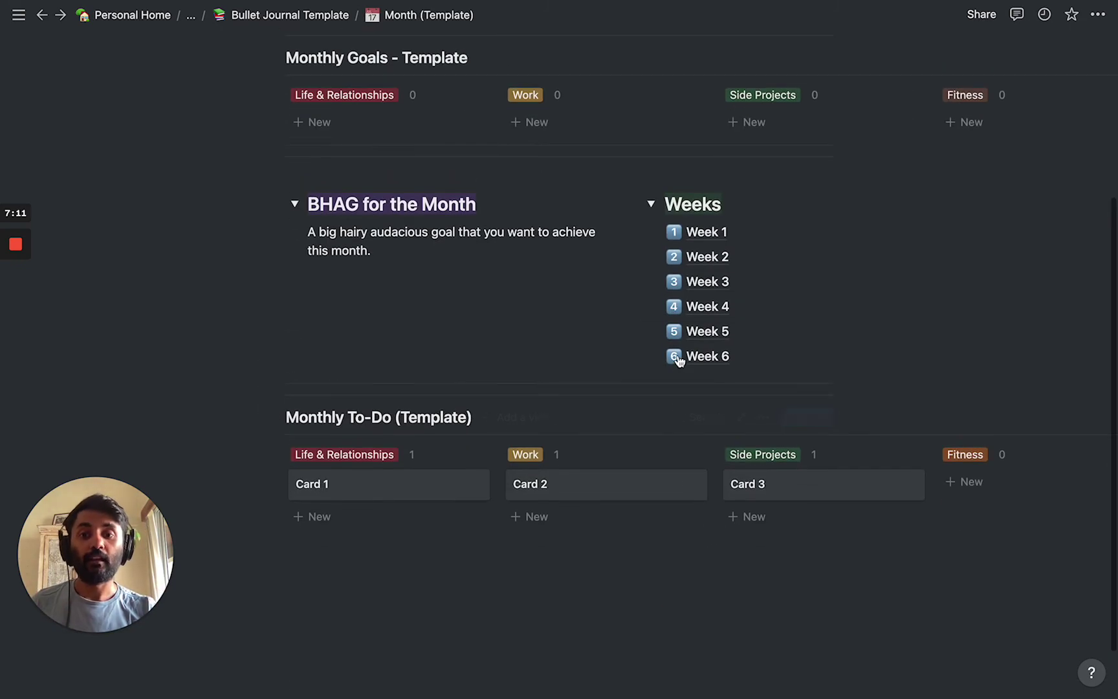
scroll(492, 328, "up", 3)
scroll(490, 326, "down", 1)
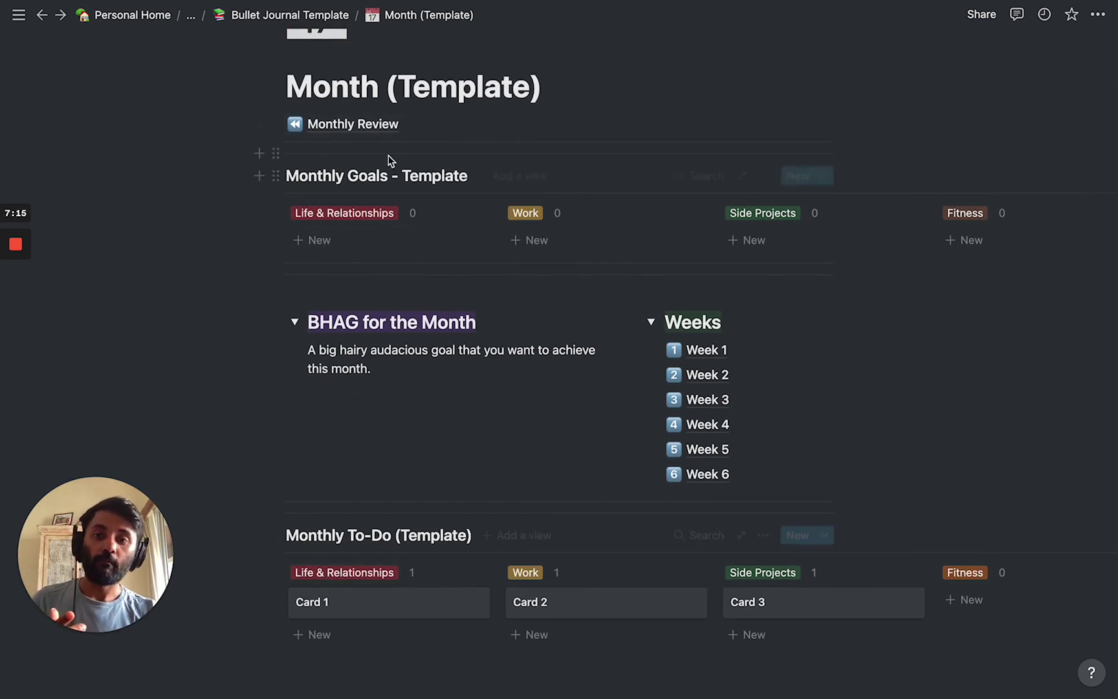
- Open the Monthly Review and examine its reflection questions and the linked Goals for the Year board through the Completed column
left_click(365, 125)
scroll(421, 324, "down", 2)
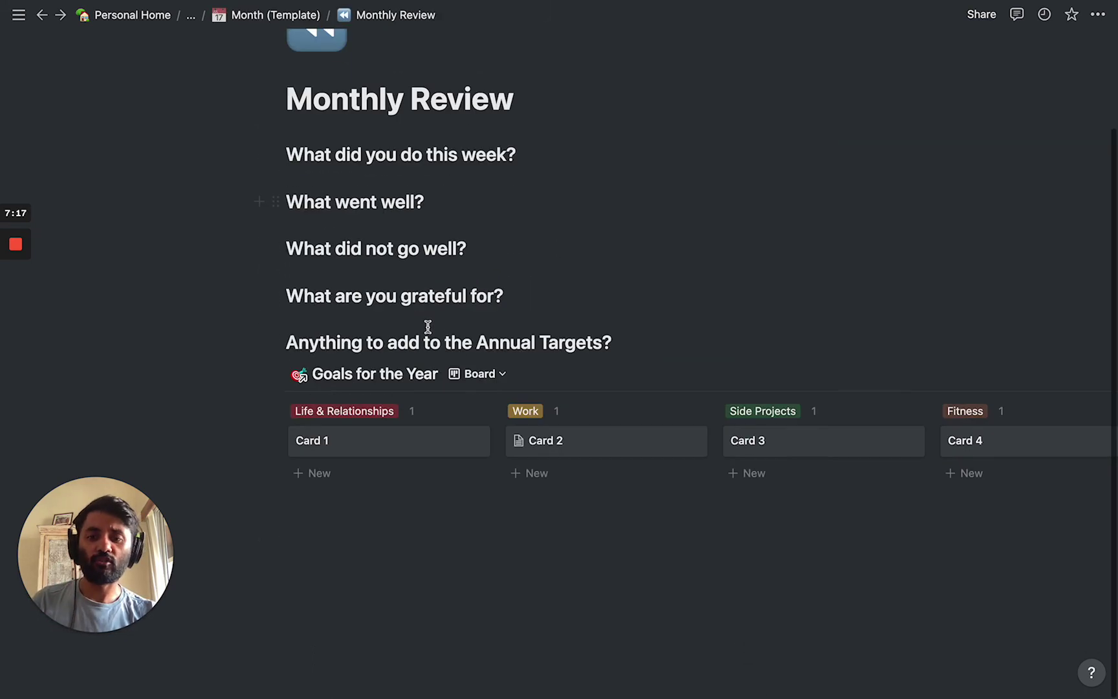
scroll(679, 457, "right", 4)
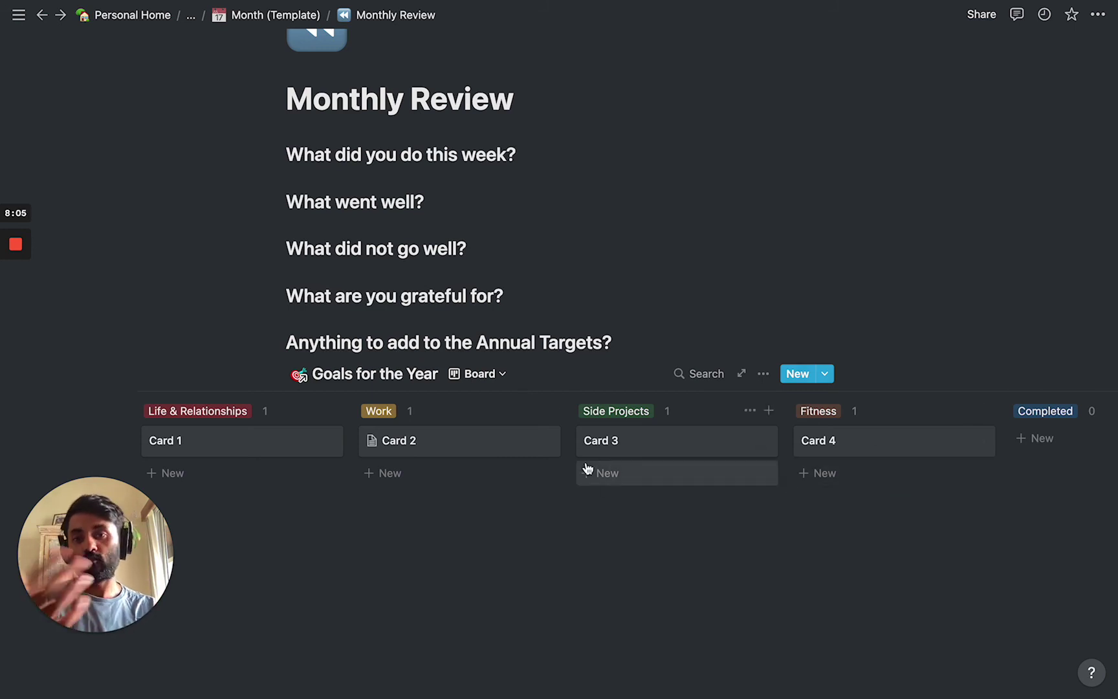
scroll(588, 467, "up", 3)
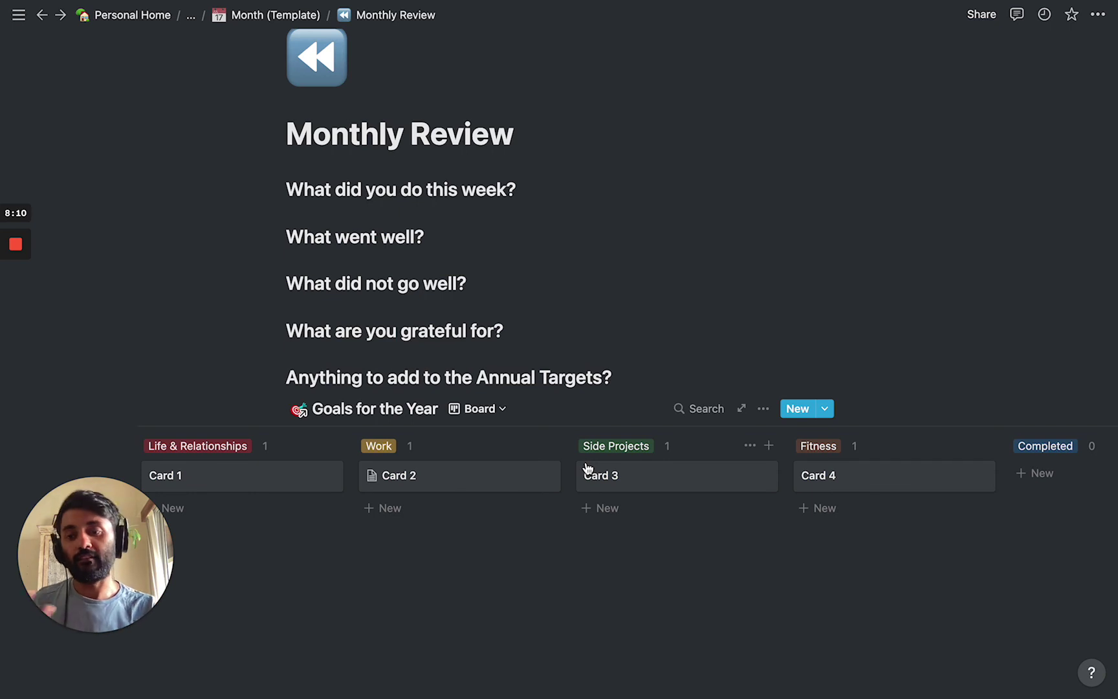
- Return from the Monthly Review to the Month (Template) page and examine the Monthly To-Do board's columns
left_click(276, 17)
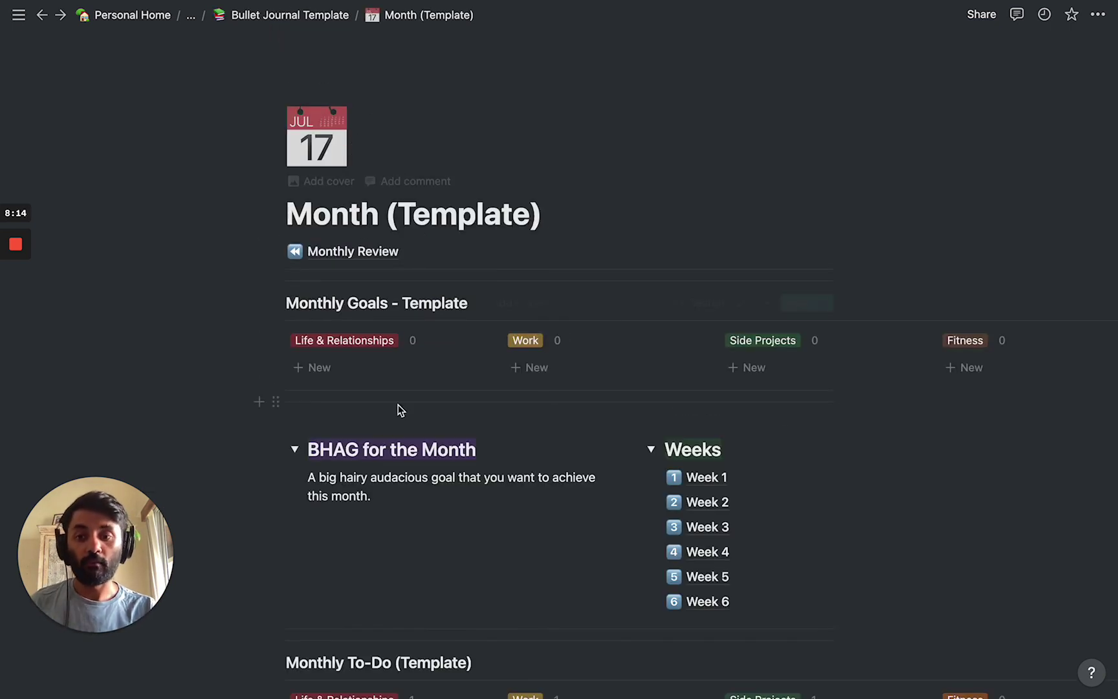
scroll(400, 407, "down", 3)
scroll(397, 404, "up", 1)
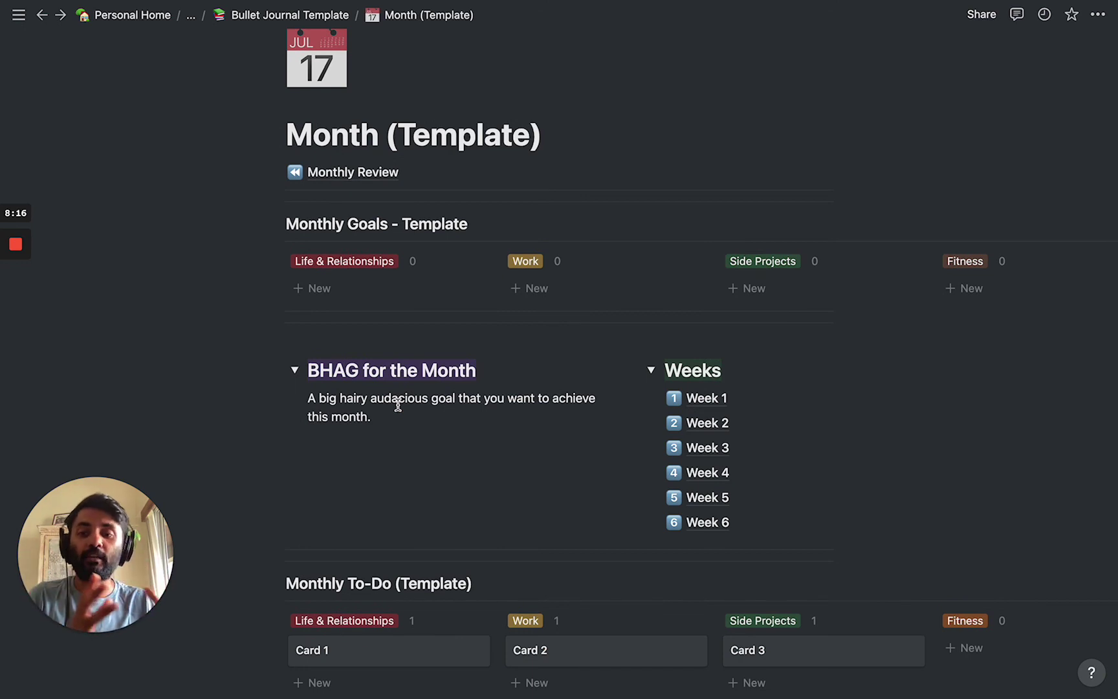
scroll(398, 405, "down", 5)
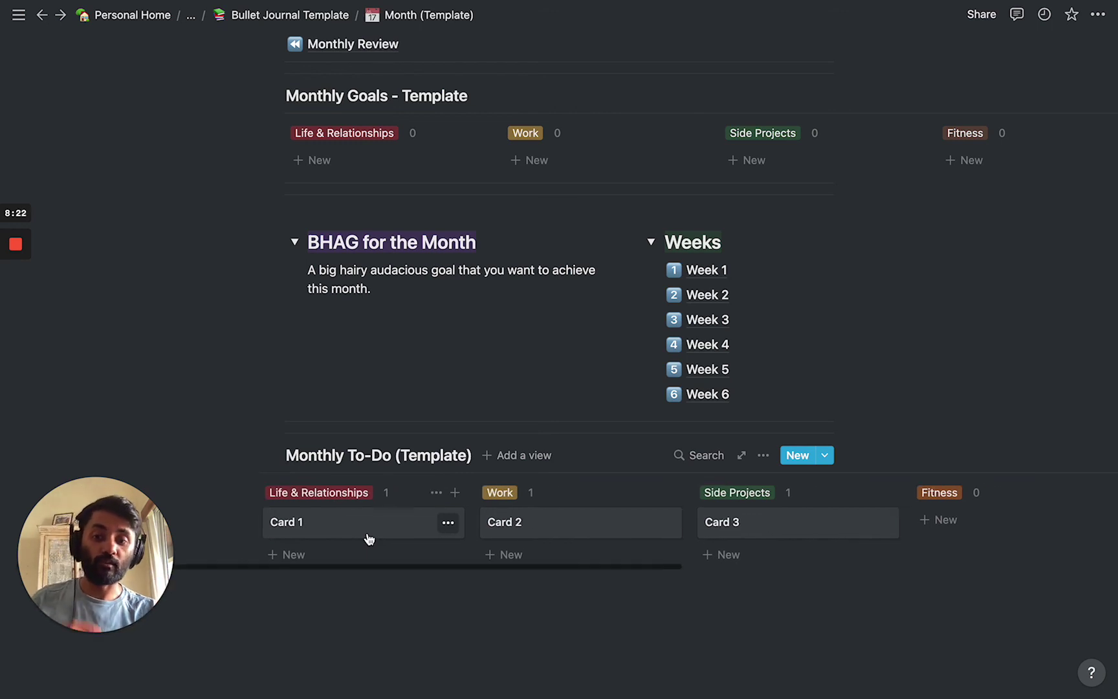
scroll(369, 536, "right", 3)
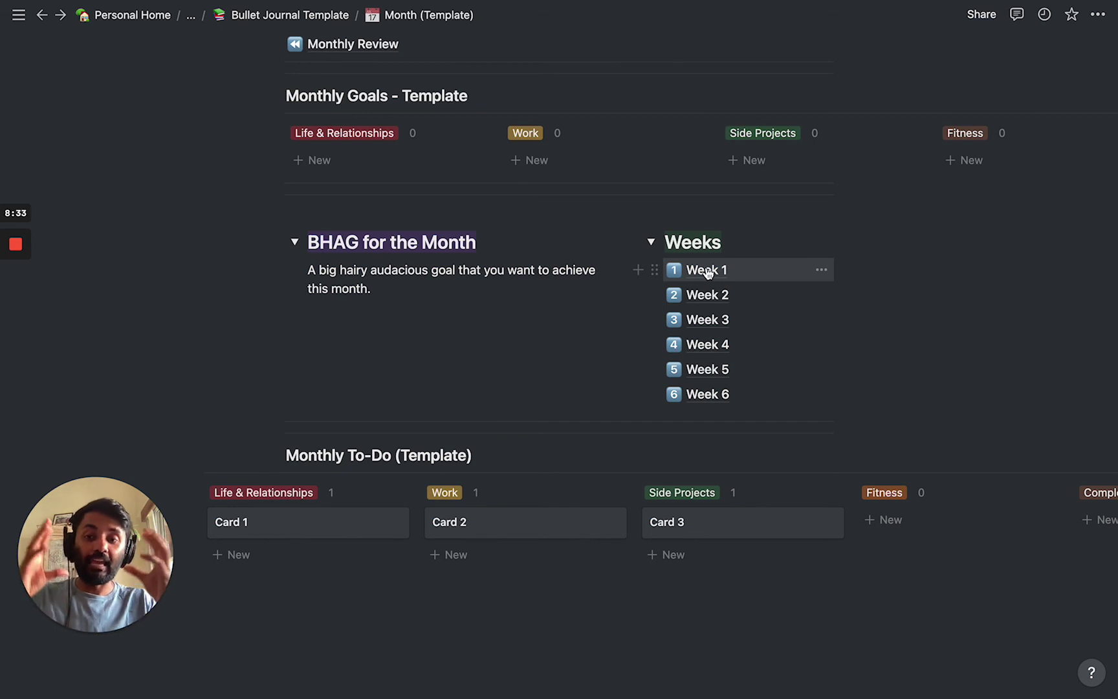
scroll(707, 272, "up", 4)
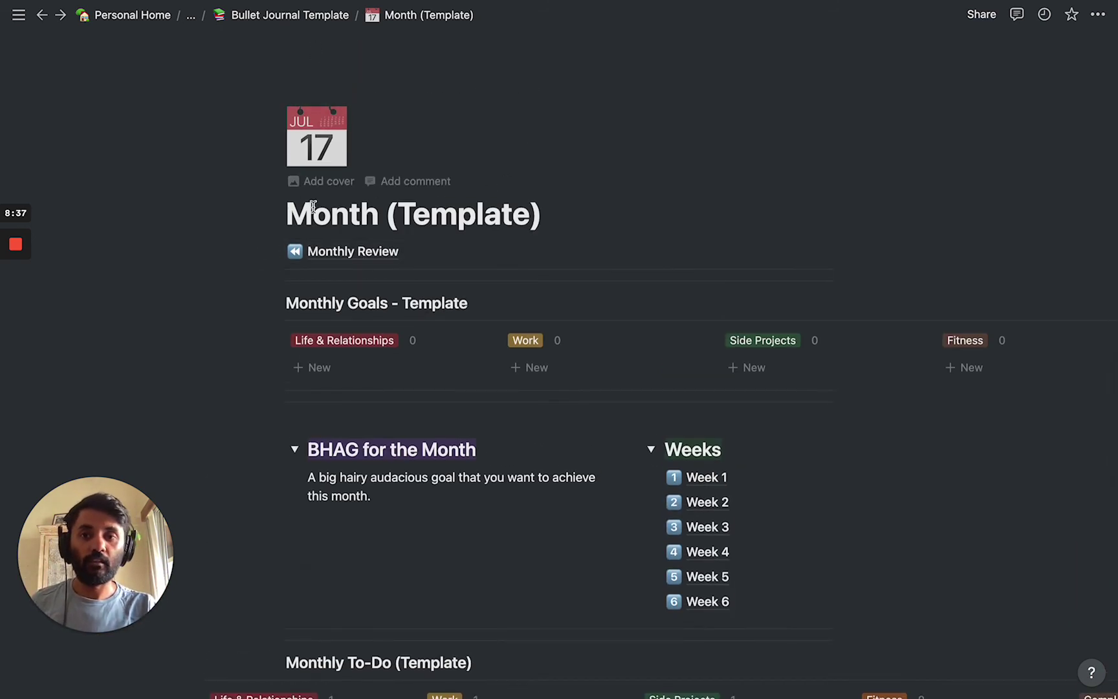
- Return to the Bullet Journal Template page and view the "Big hike of the year" entry in the Annual Trip Planner, closing it when done
left_click(299, 20)
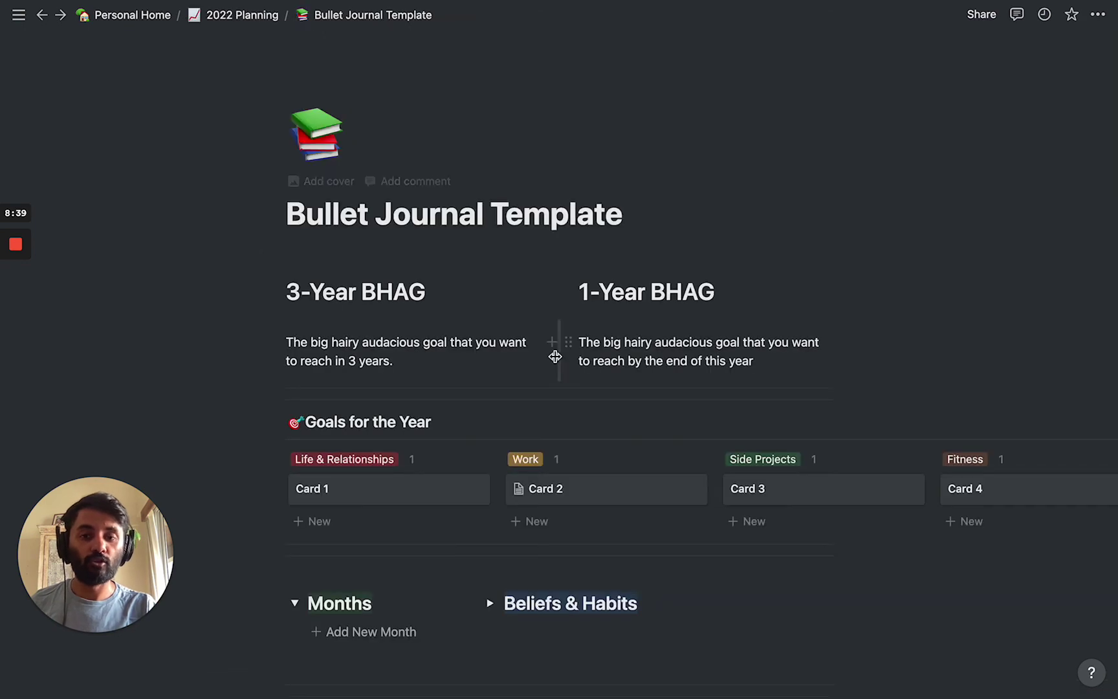
scroll(554, 356, "down", 8)
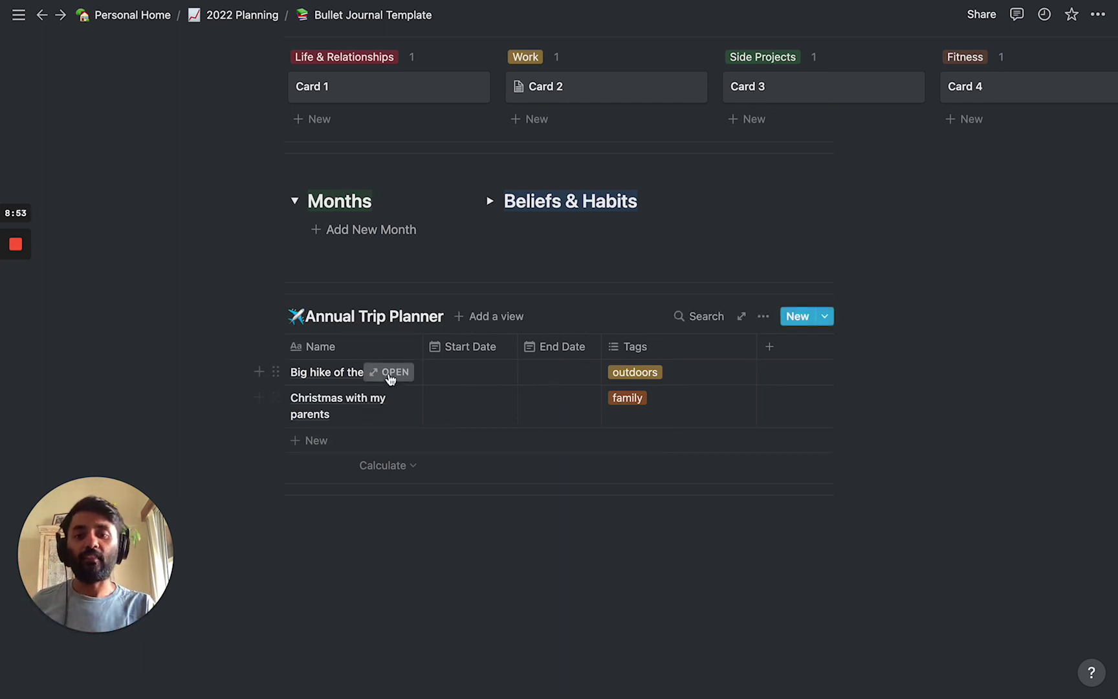
left_click(390, 379)
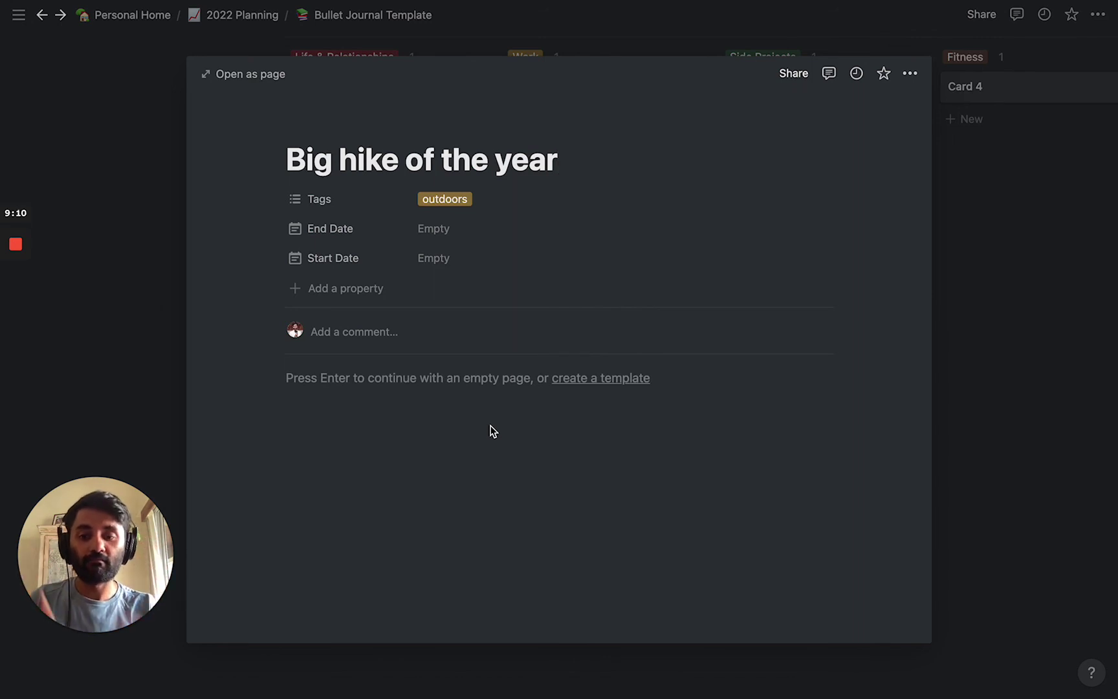
left_click(1083, 324)
- Collapse the Months section on the Bullet Journal Template page
scroll(872, 454, "up", 5)
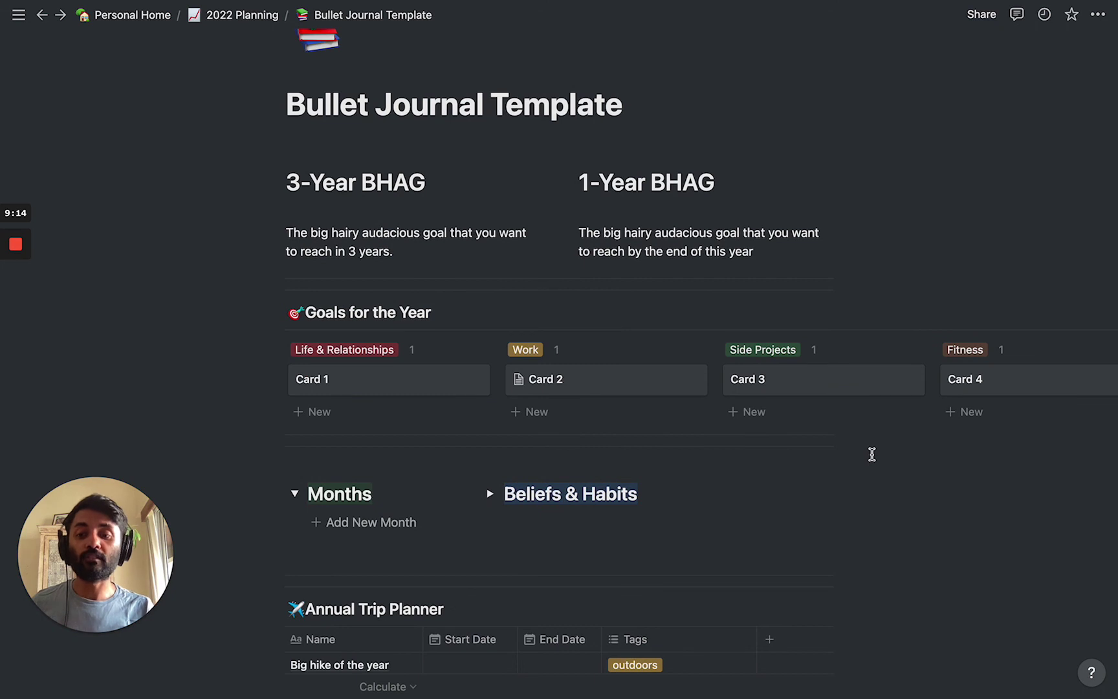
left_click(294, 494)
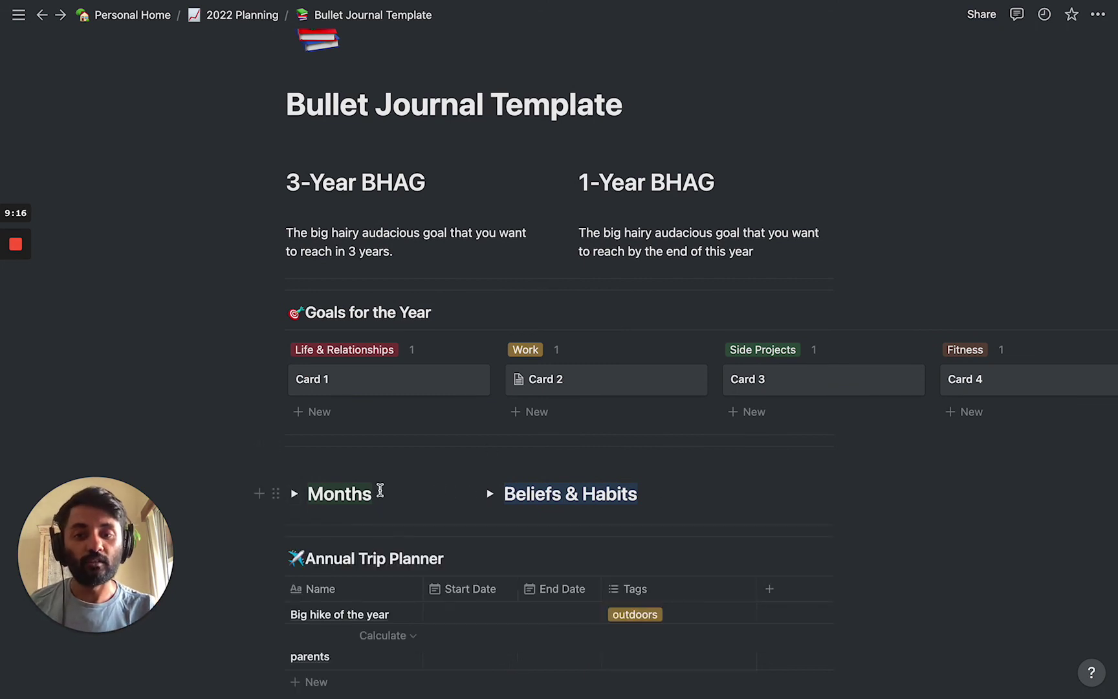